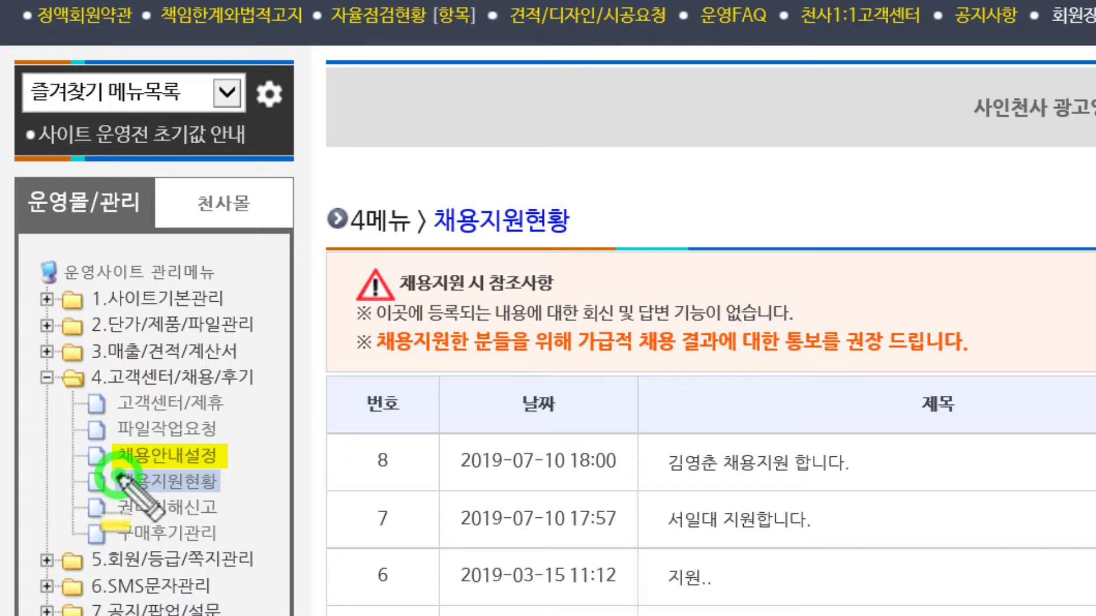
Step: Open the 채용안내설정 page under 4.고객센터/채용/후기 and look over its layout down to the save area
drag(117, 482, 217, 482)
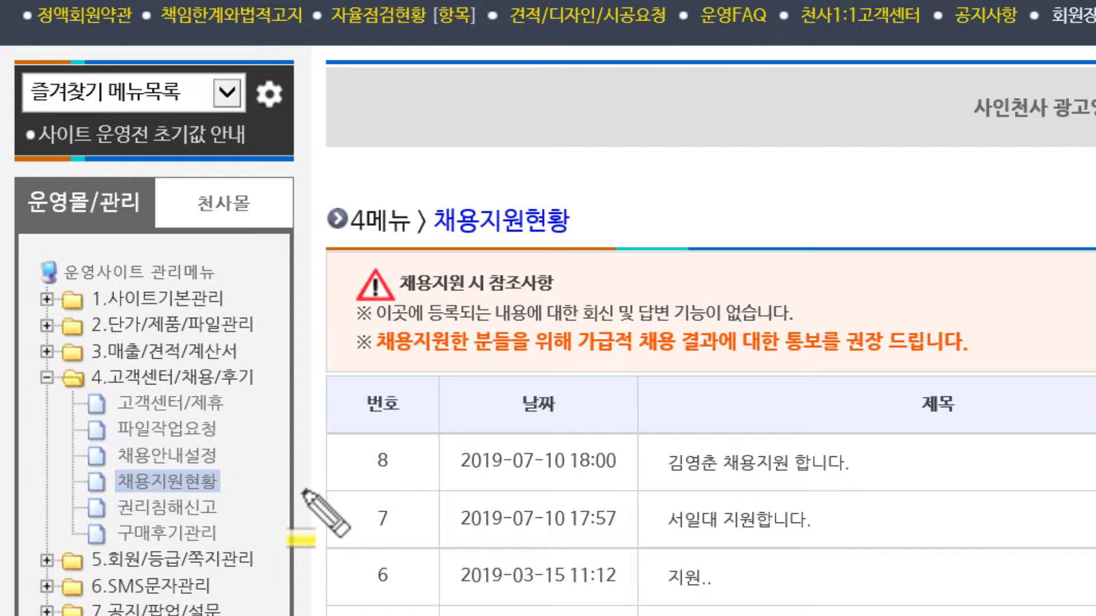
click(191, 455)
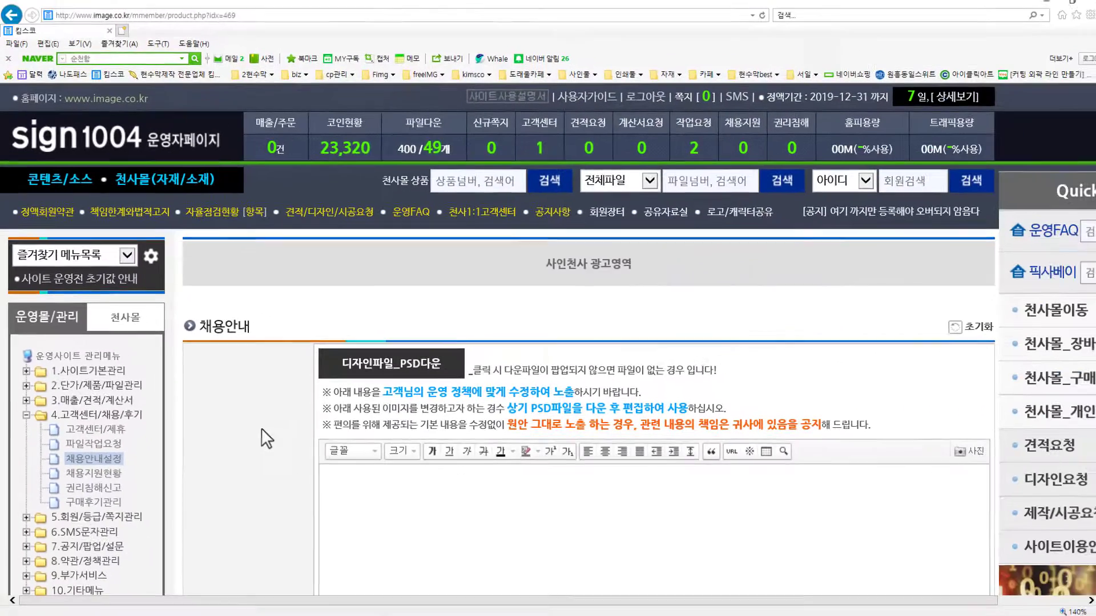
click(396, 401)
scroll(250, 463, down, 5)
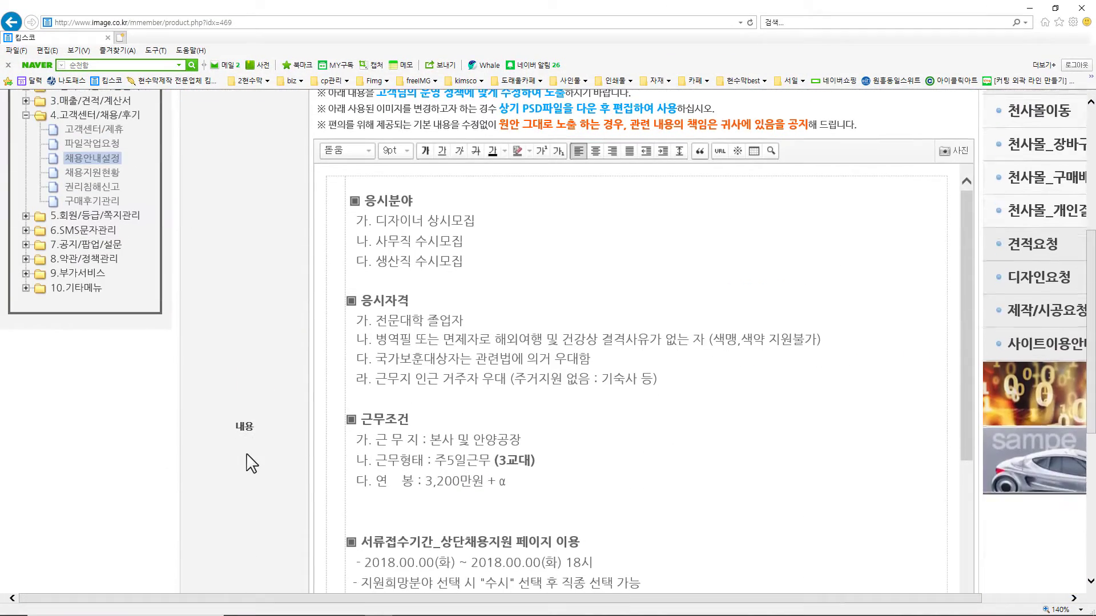
scroll(499, 289, down, 6)
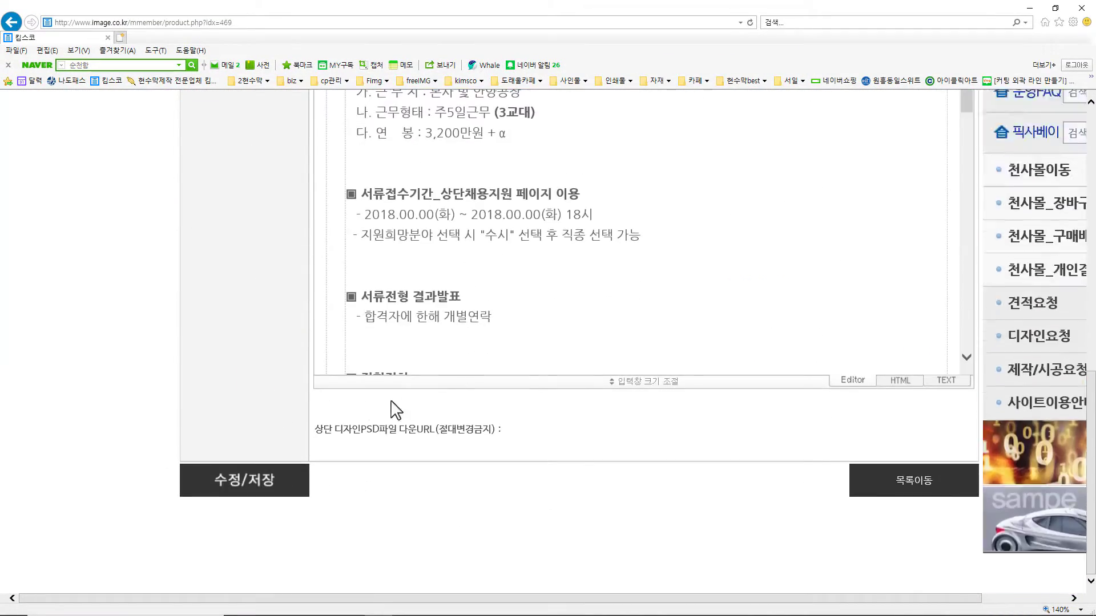
scroll(307, 468, up, 5)
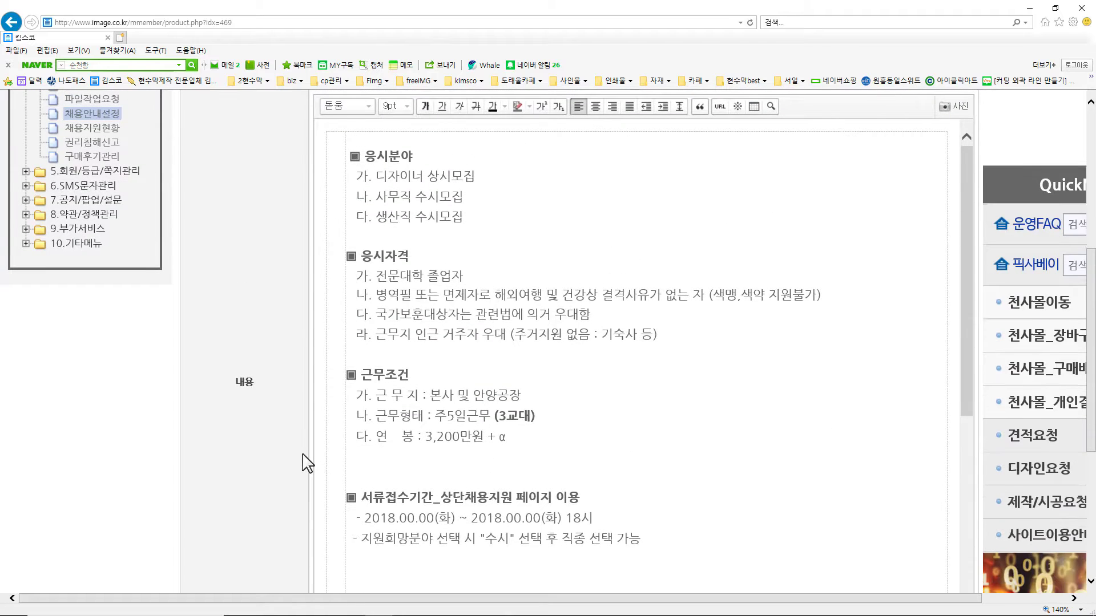
scroll(307, 465, up, 3)
Step: Review the 응시분야, 응시자격 and 근무조건 sections of the recruitment notice in the content editor
click(491, 362)
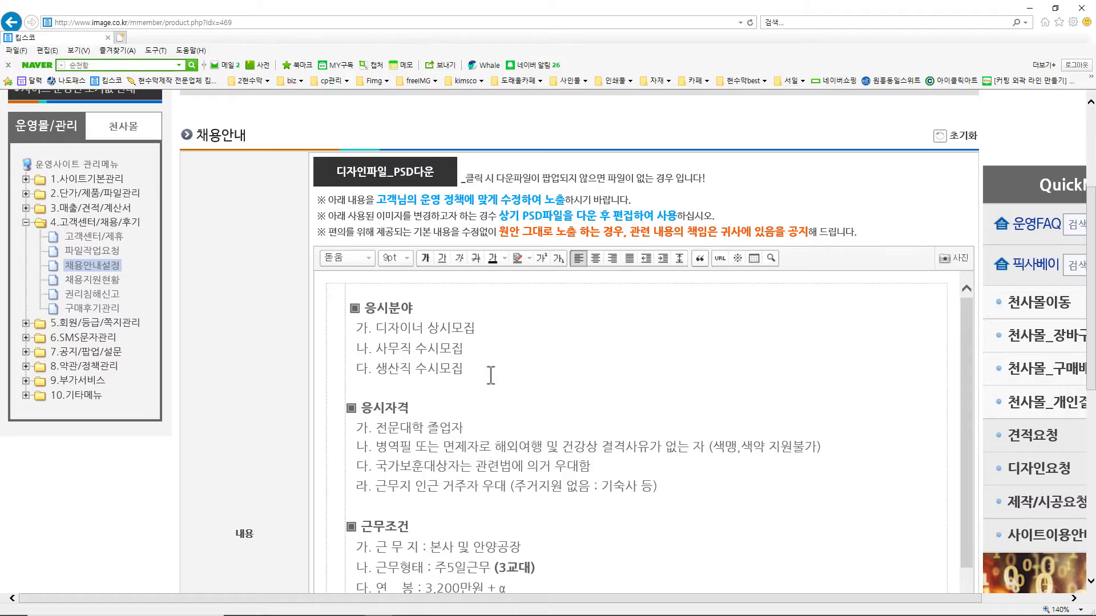
click(474, 368)
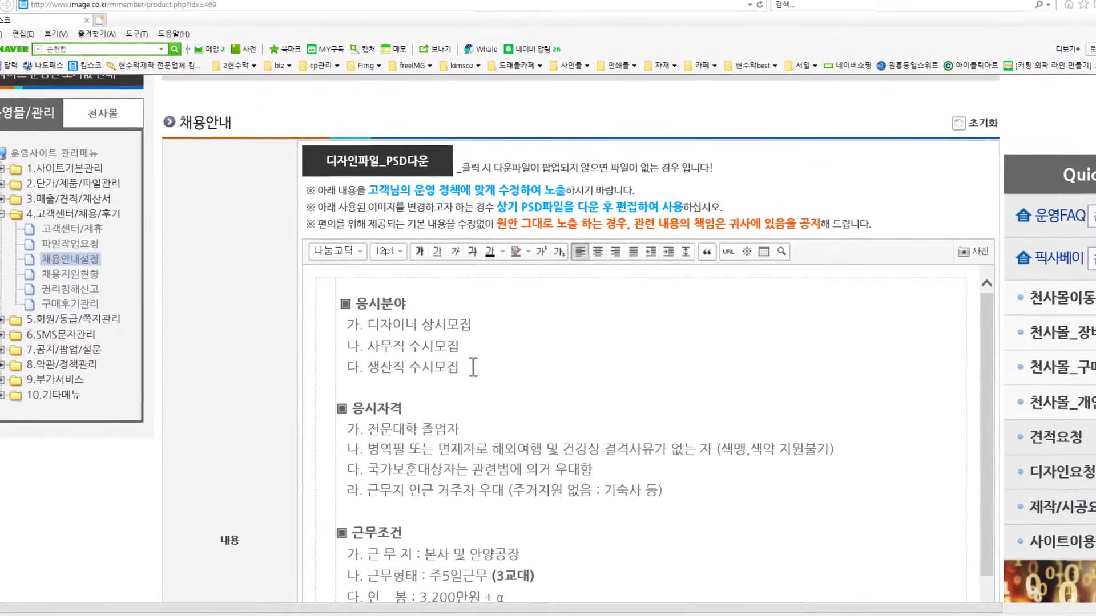
scroll(473, 399, down, 3)
click(428, 362)
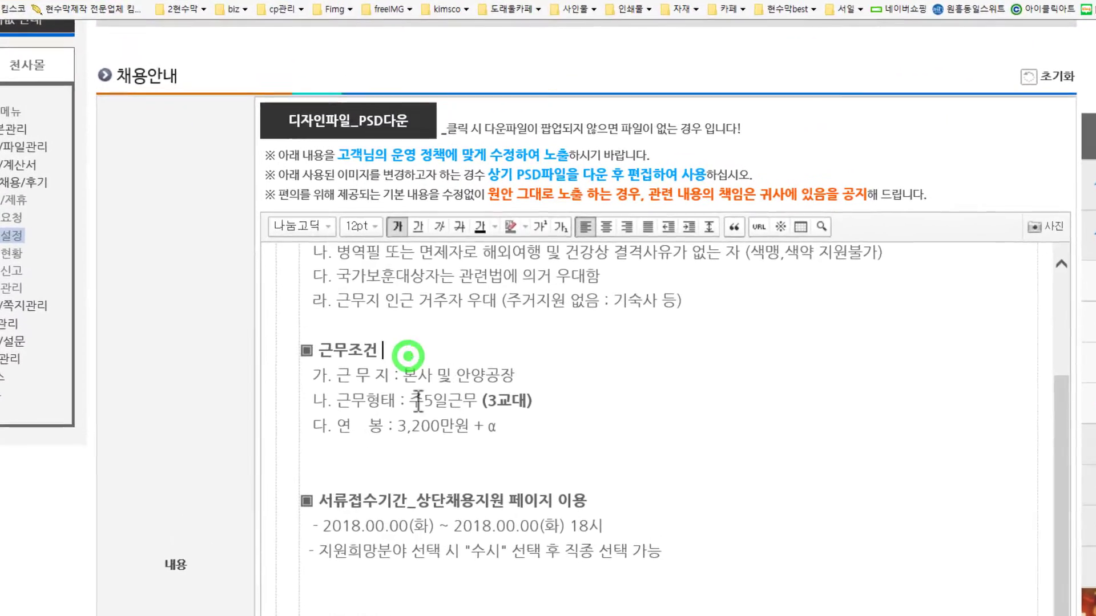
click(496, 426)
scroll(388, 425, down, 2)
scroll(371, 420, up, 2)
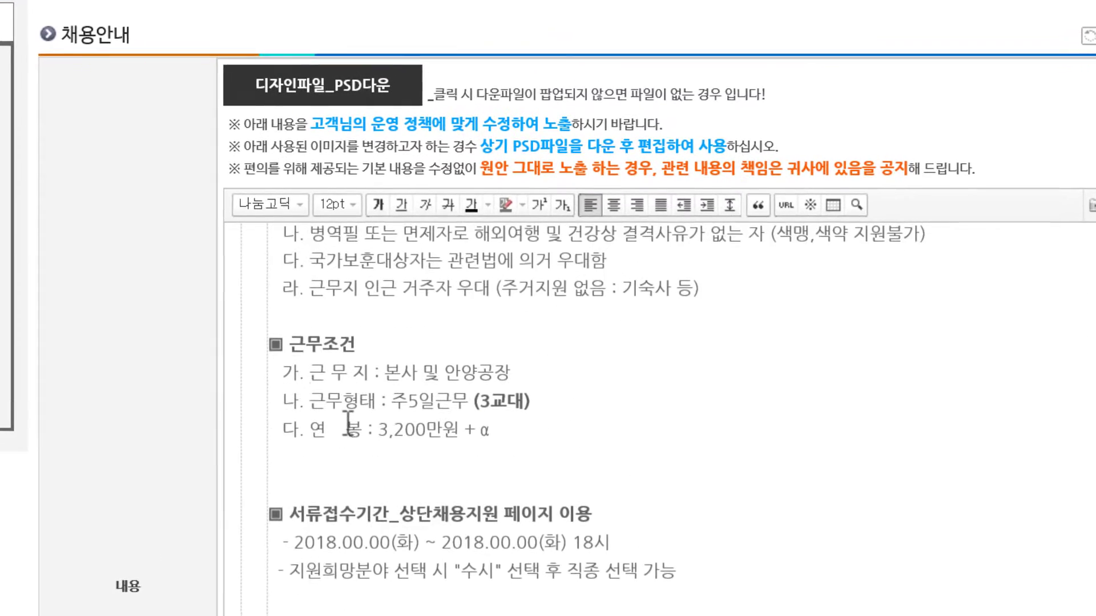
Step: Review the rest of the notice in the editor, from 서류접수기간 through 문의처 and the 채용지원 link
scroll(748, 325, down, 4)
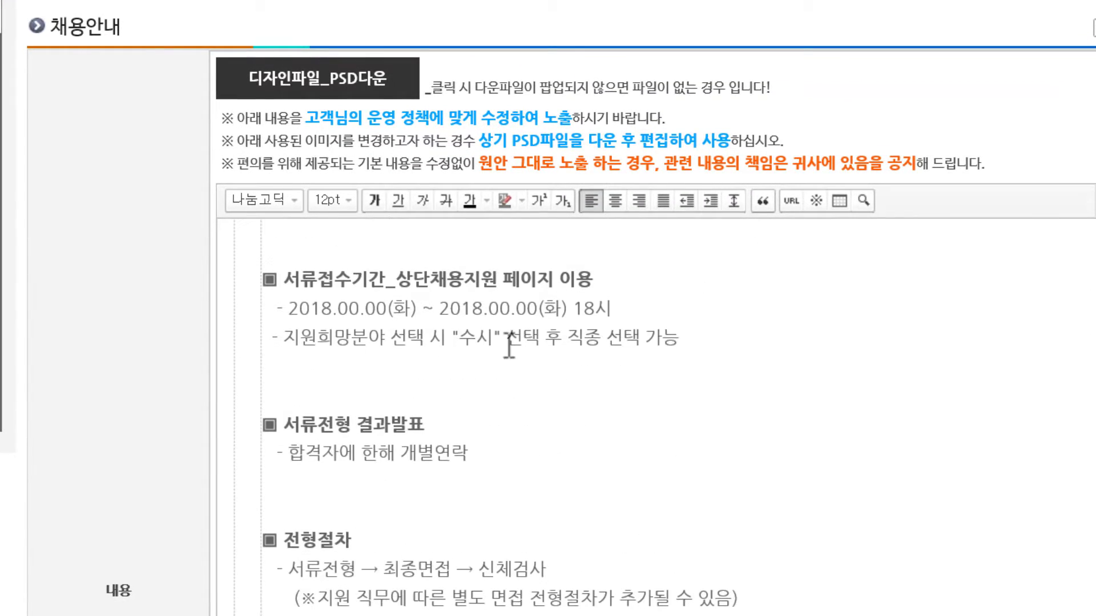
scroll(165, 341, down, 7)
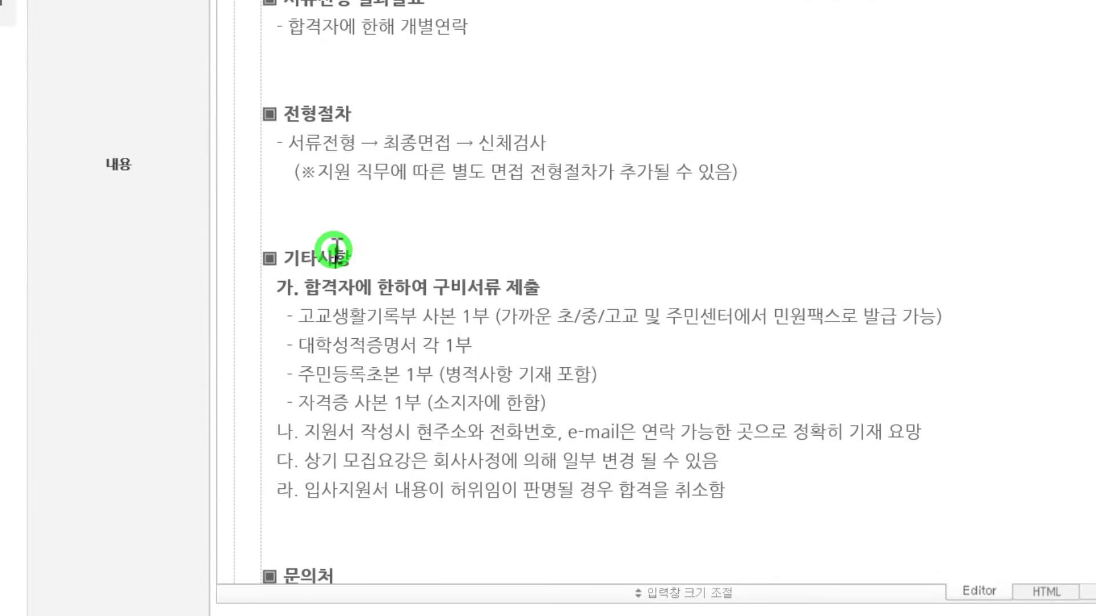
click(401, 374)
scroll(440, 405, down, 4)
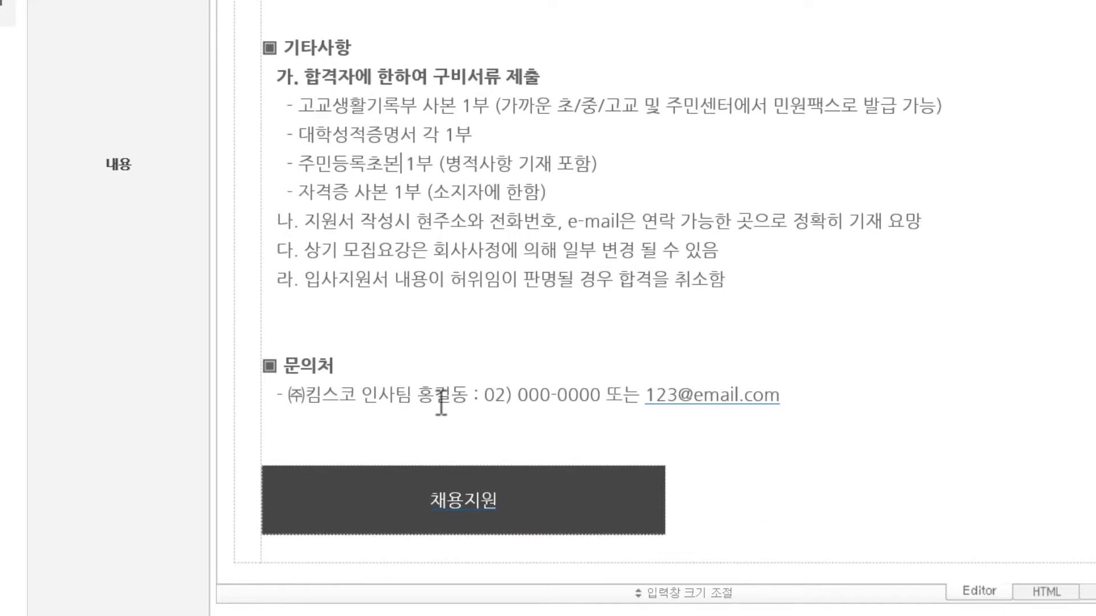
scroll(441, 402, up, 5)
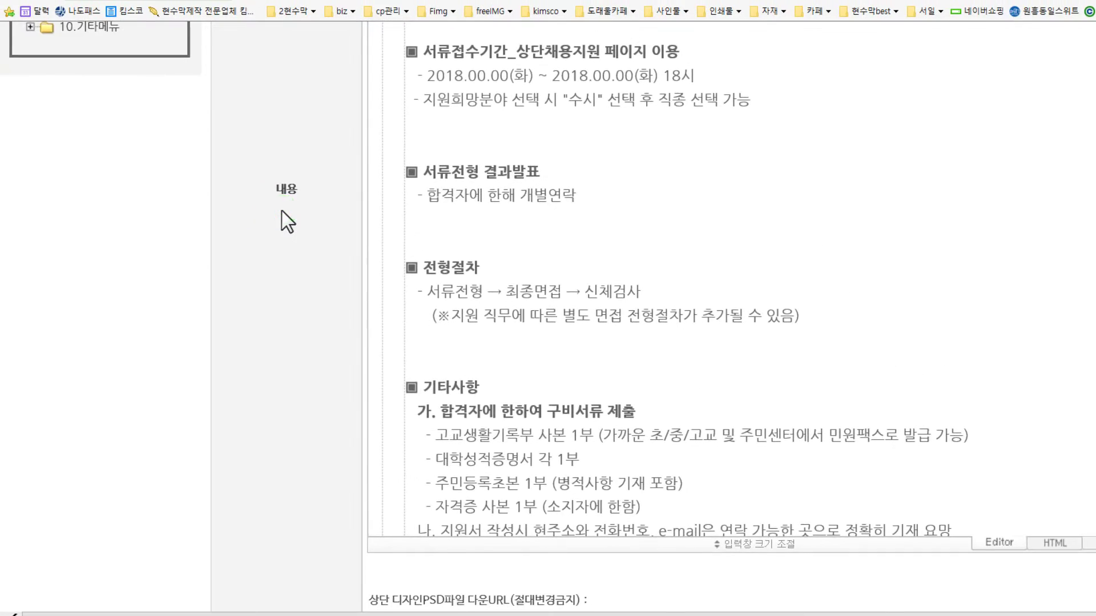
scroll(283, 213, up, 1)
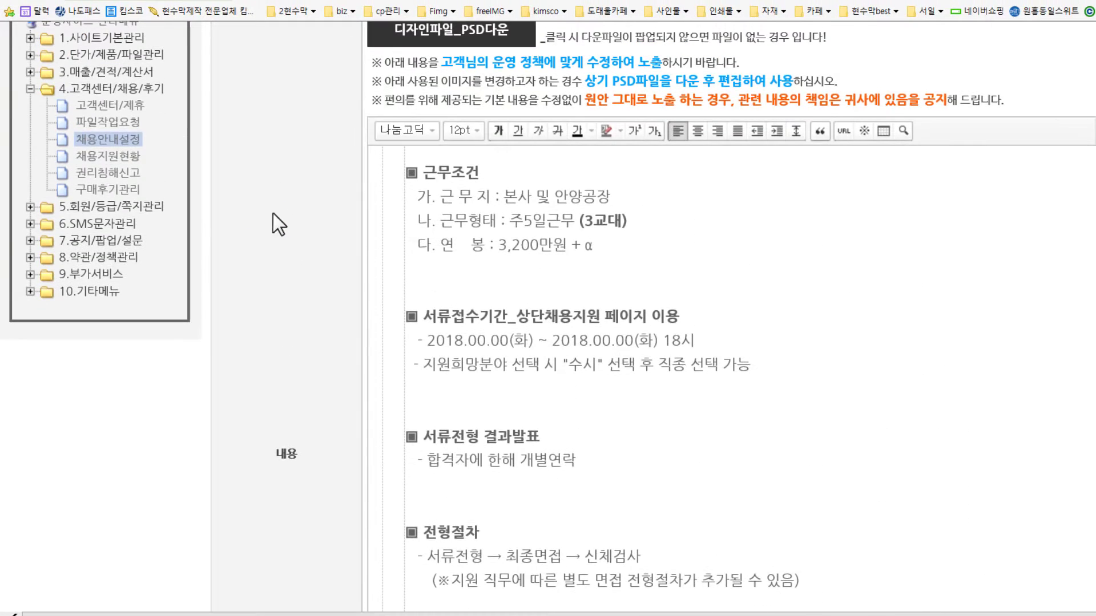
Step: Open the 채용지원현황 page and look through the list of submitted job applications
click(117, 157)
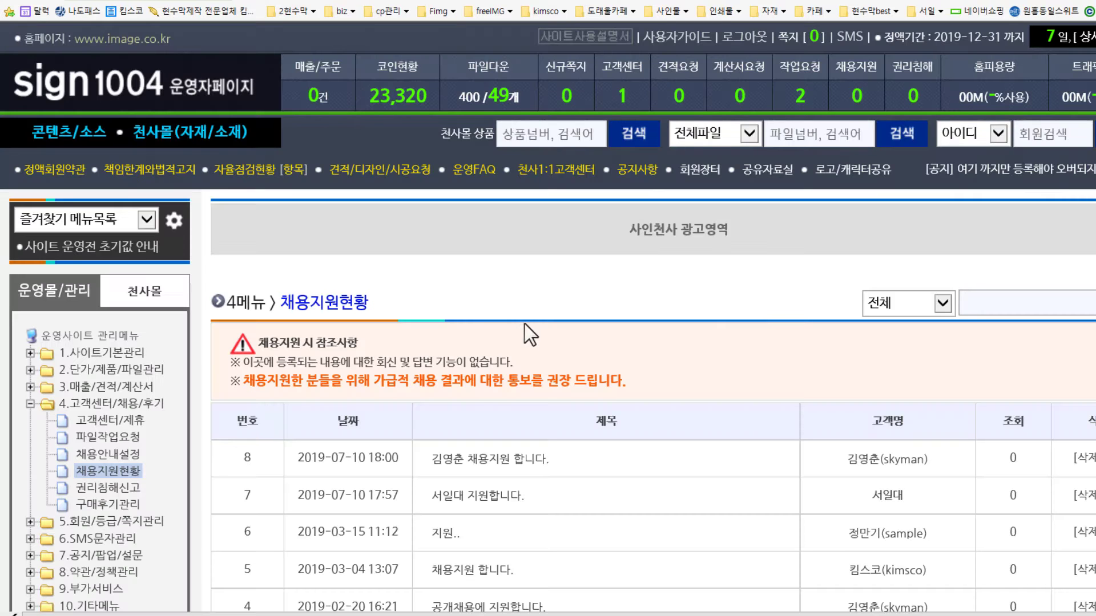
scroll(536, 319, down, 5)
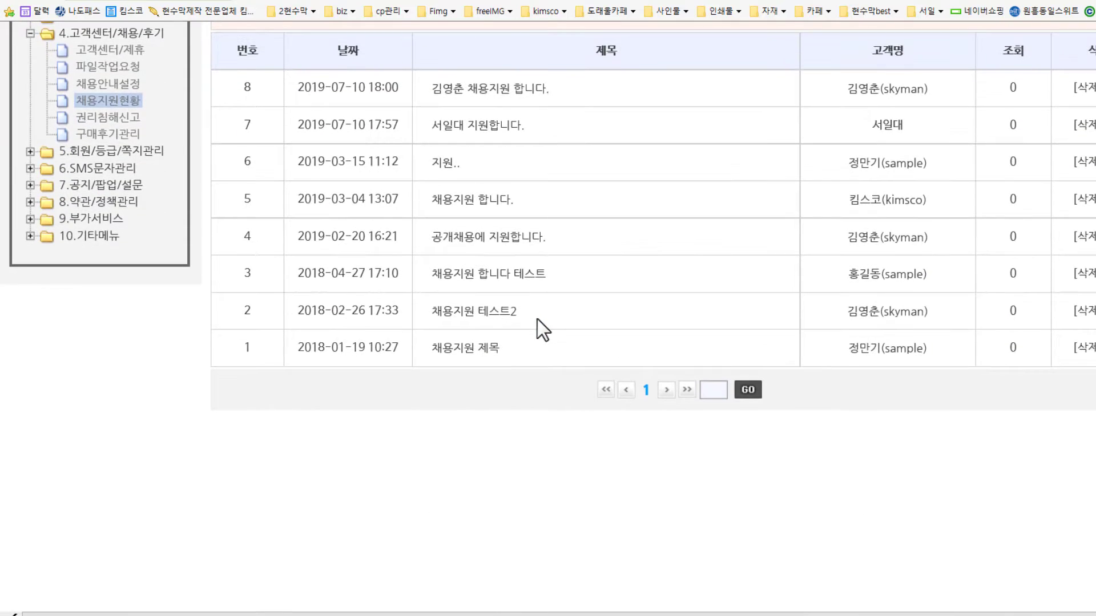
scroll(523, 330, up, 3)
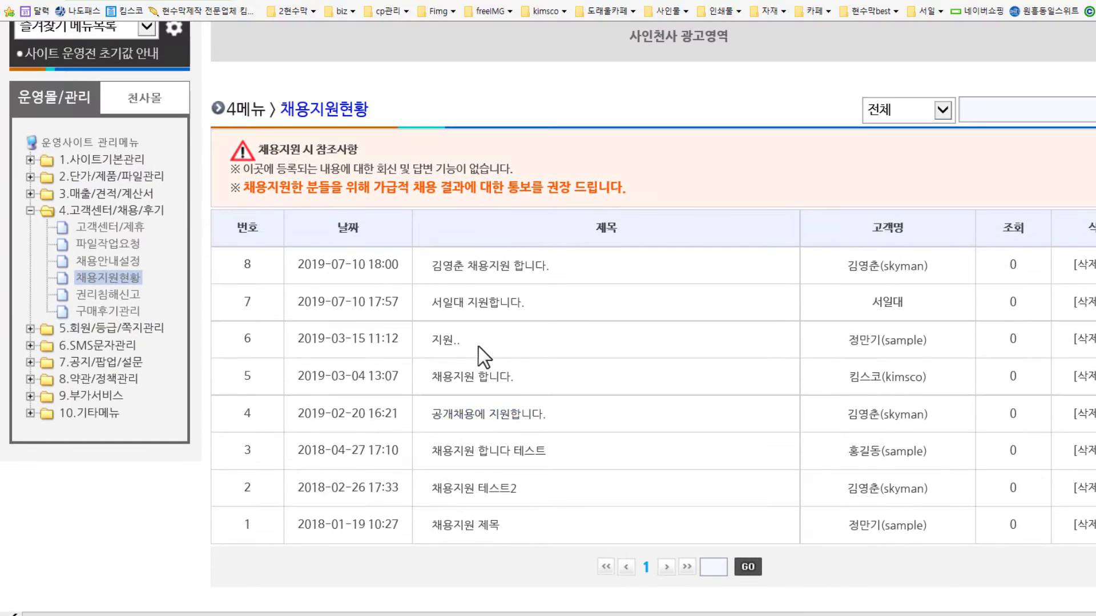
scroll(478, 347, up, 3)
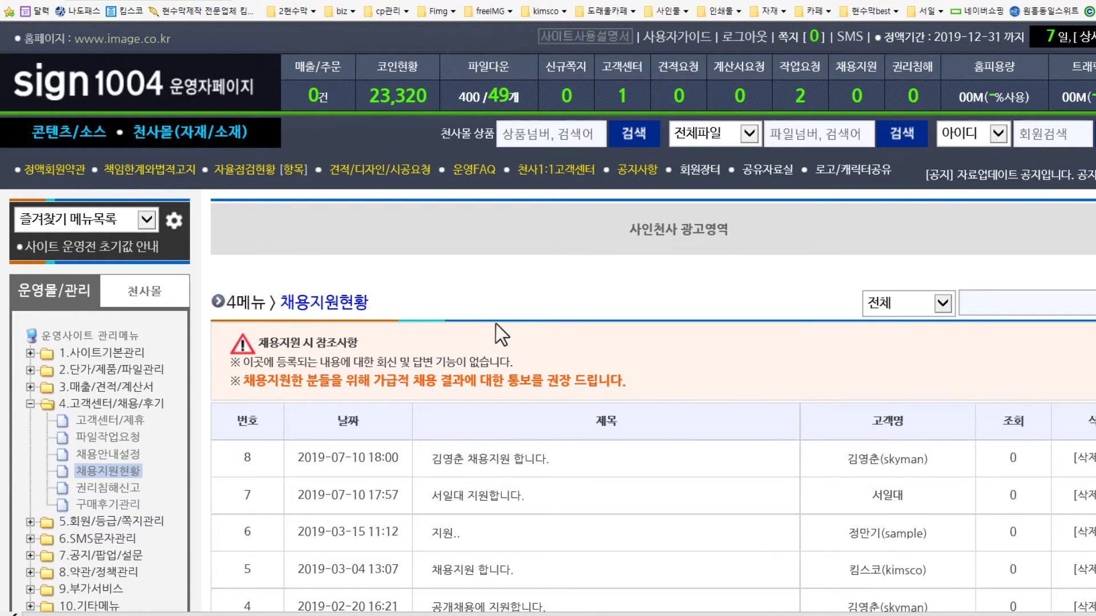
click(497, 321)
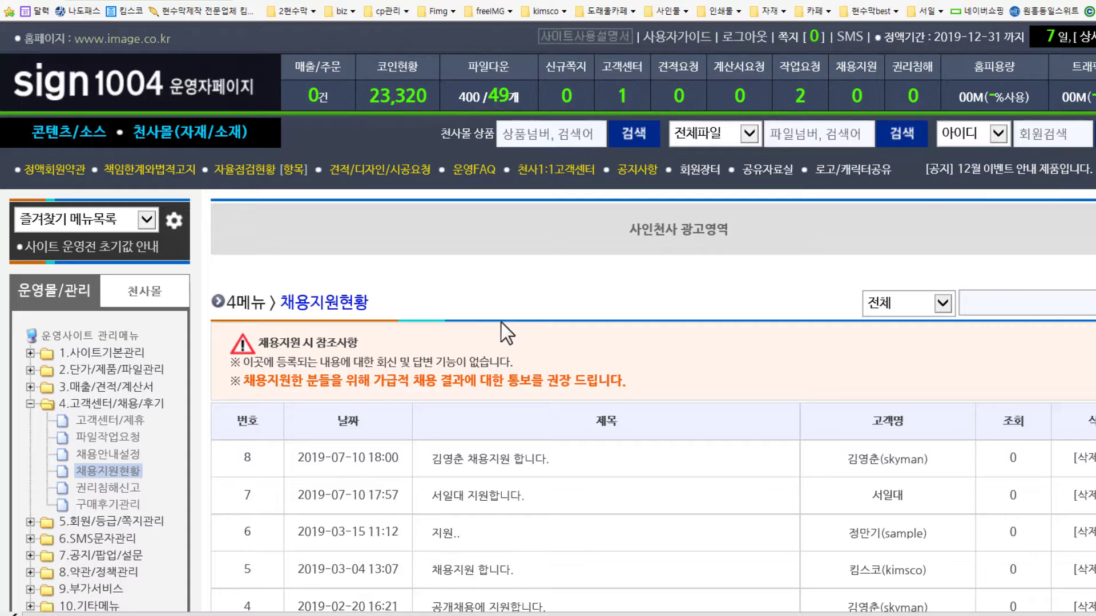
Step: Switch to the customer-facing site in Chrome, open 채용지원 from the footer links and examine the application form
key(alt+Tab)
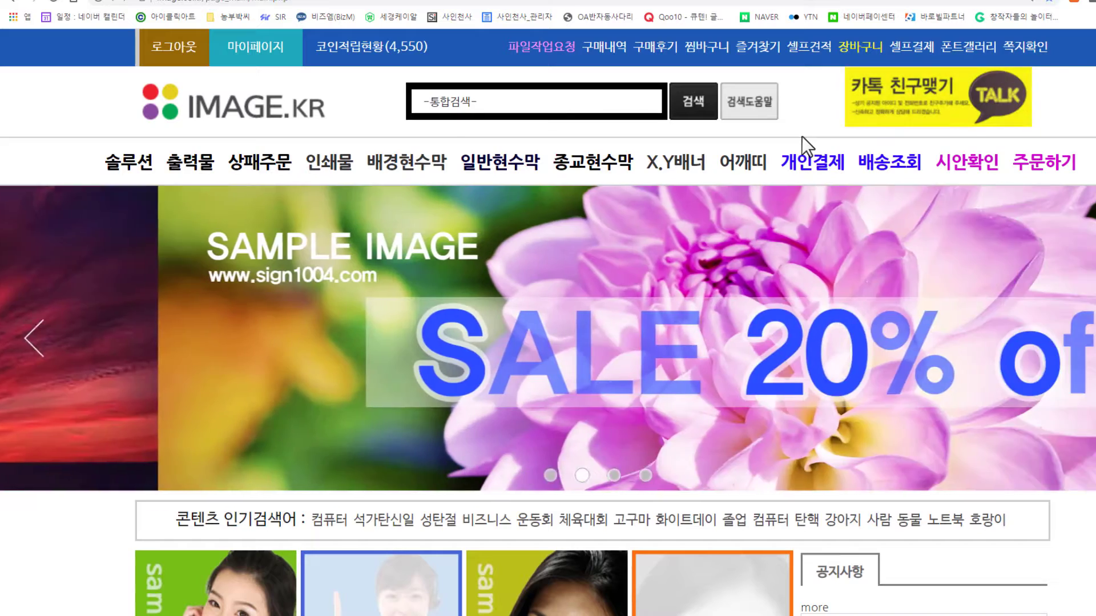
scroll(800, 138, down, 8)
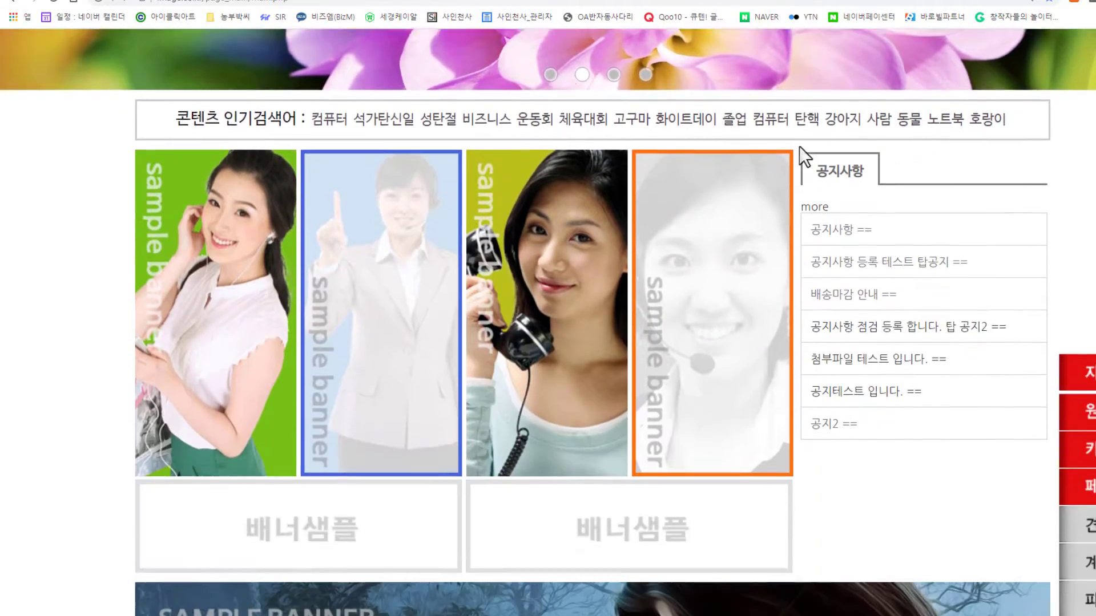
scroll(905, 387, down, 10)
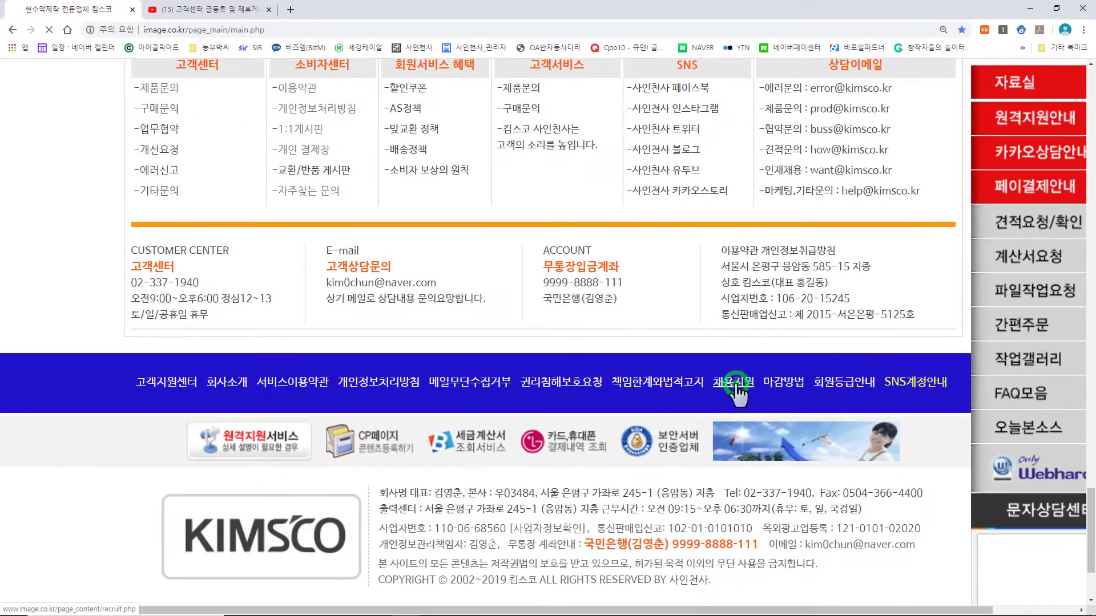
click(473, 474)
scroll(725, 391, down, 2)
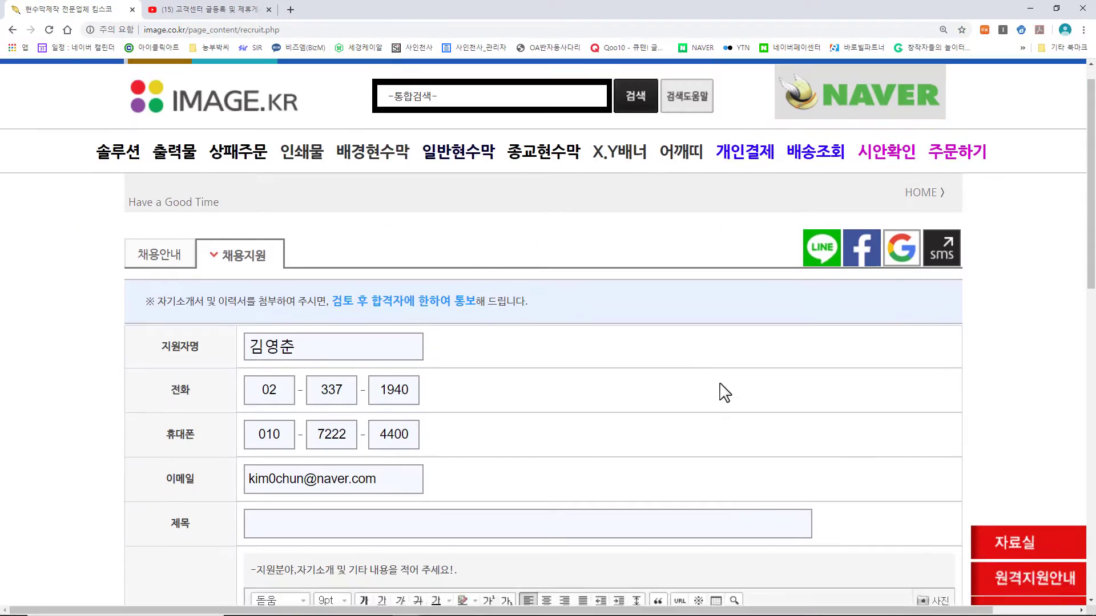
scroll(200, 240, down, 10)
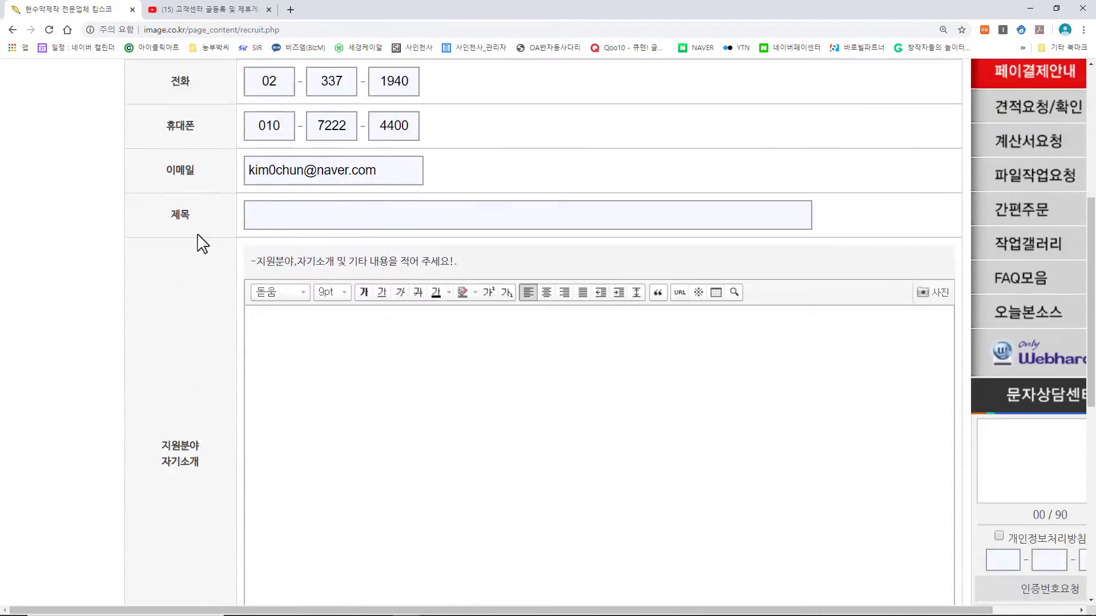
scroll(191, 286, up, 10)
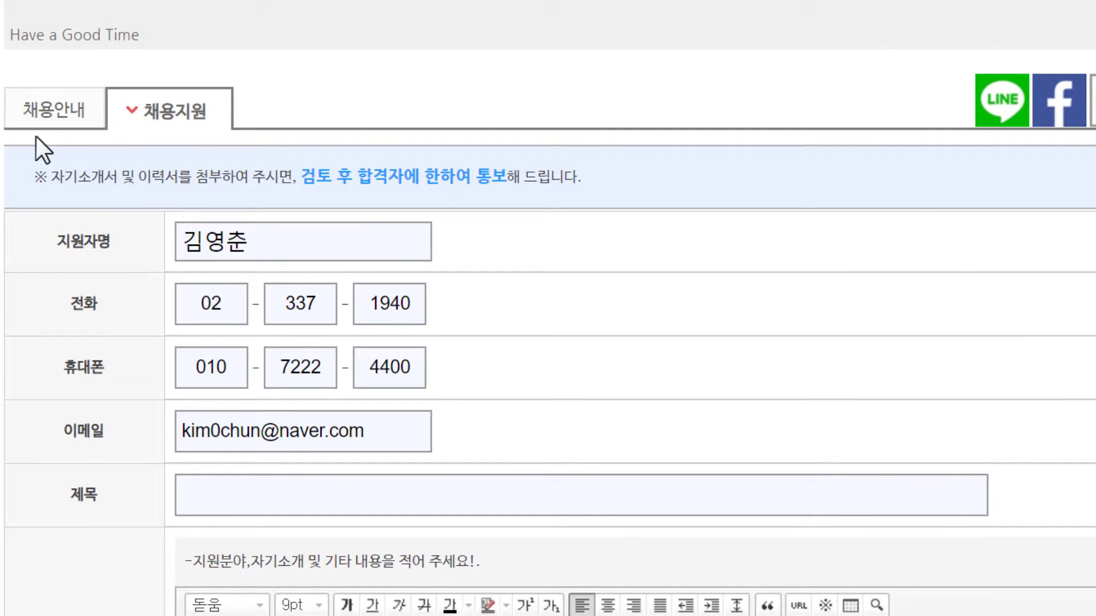
Step: Show the 채용안내 notice on the customer site and read it through to the 채용지원 link at its end
click(49, 111)
scroll(87, 243, down, 20)
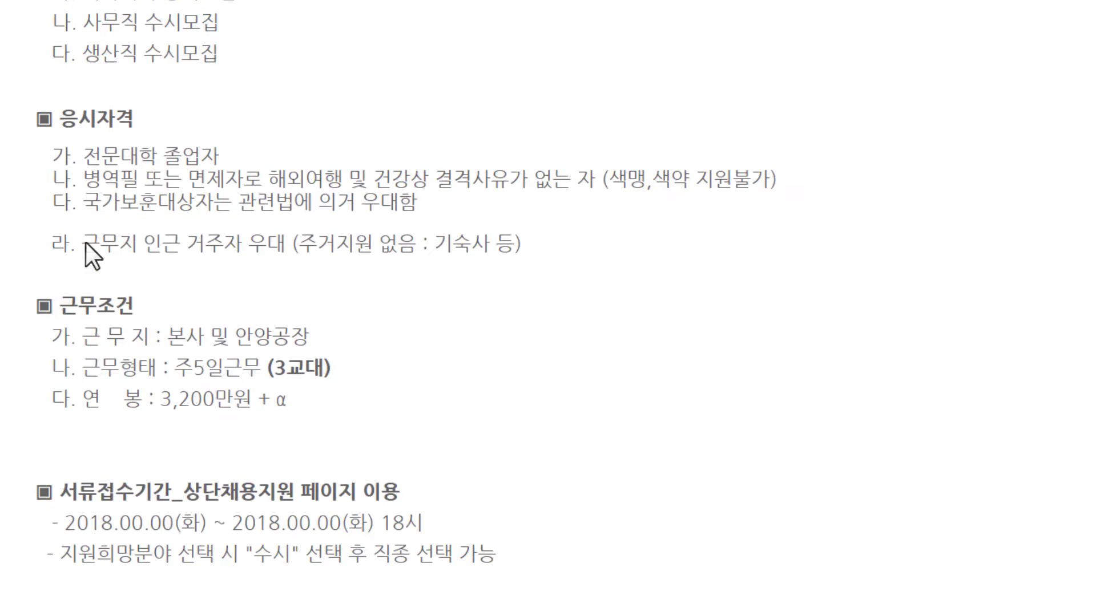
scroll(90, 240, down, 3)
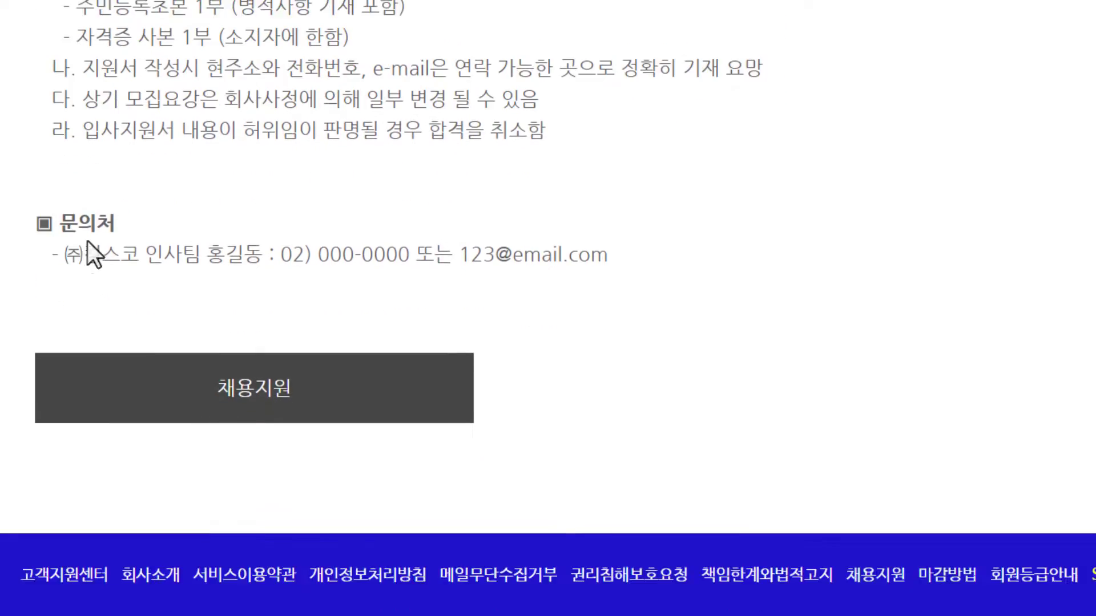
scroll(87, 241, up, 12)
scroll(88, 241, up, 10)
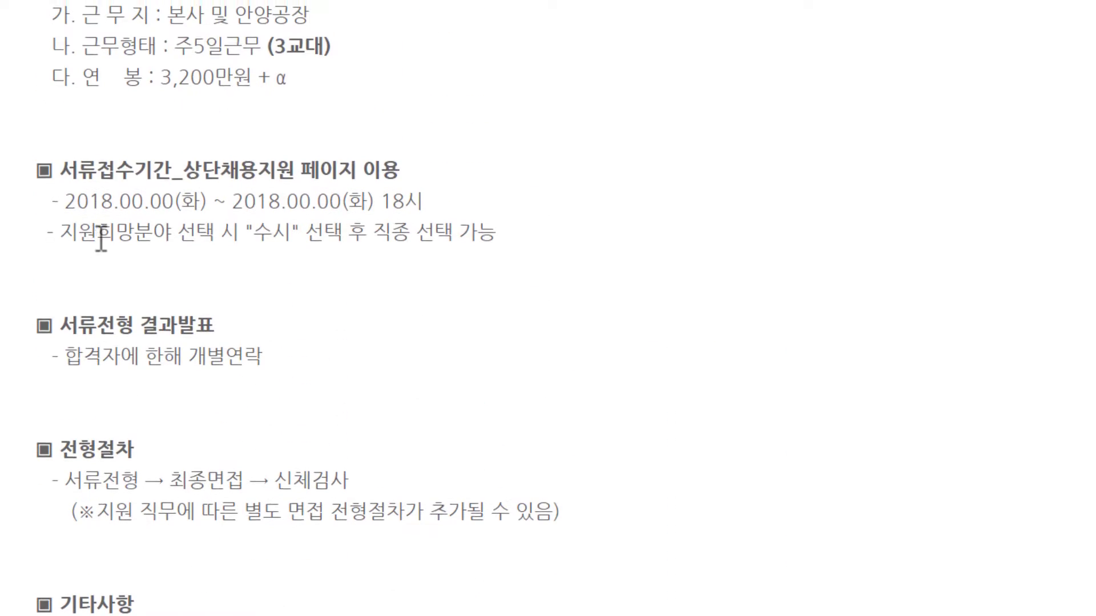
Step: Return to the admin site in Internet Explorer, reopen 채용안내설정 and review the notice text in the editor
key(alt+Tab)
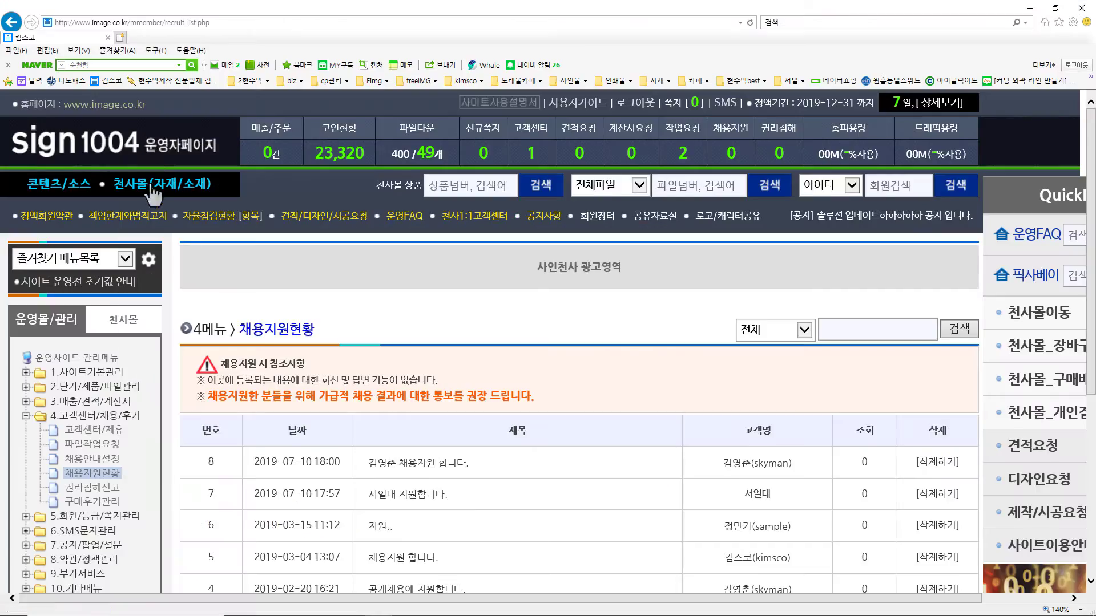
scroll(151, 190, down, 2)
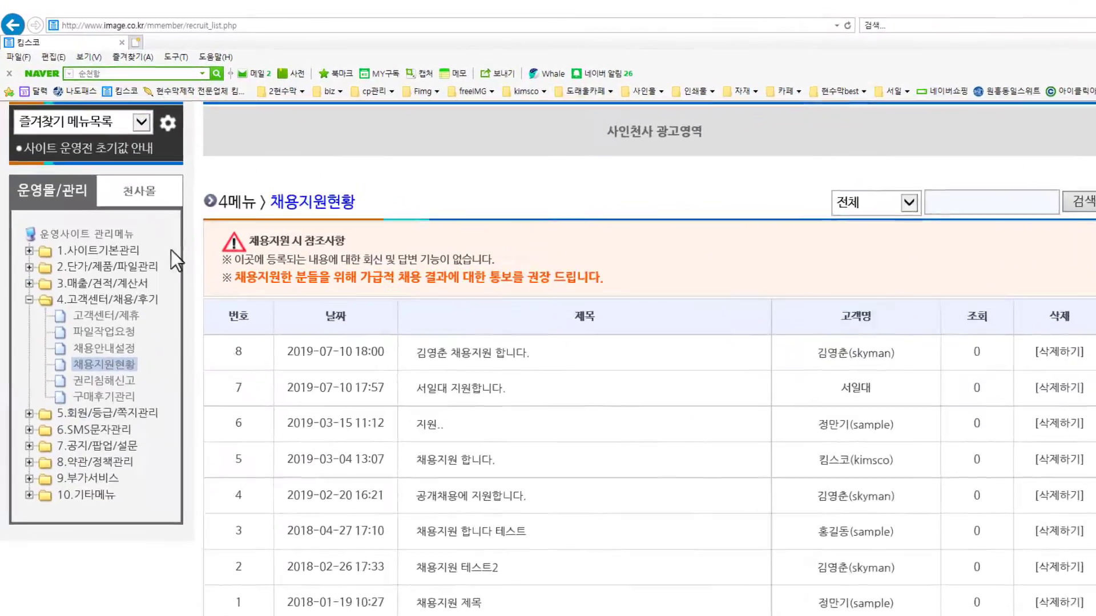
click(111, 332)
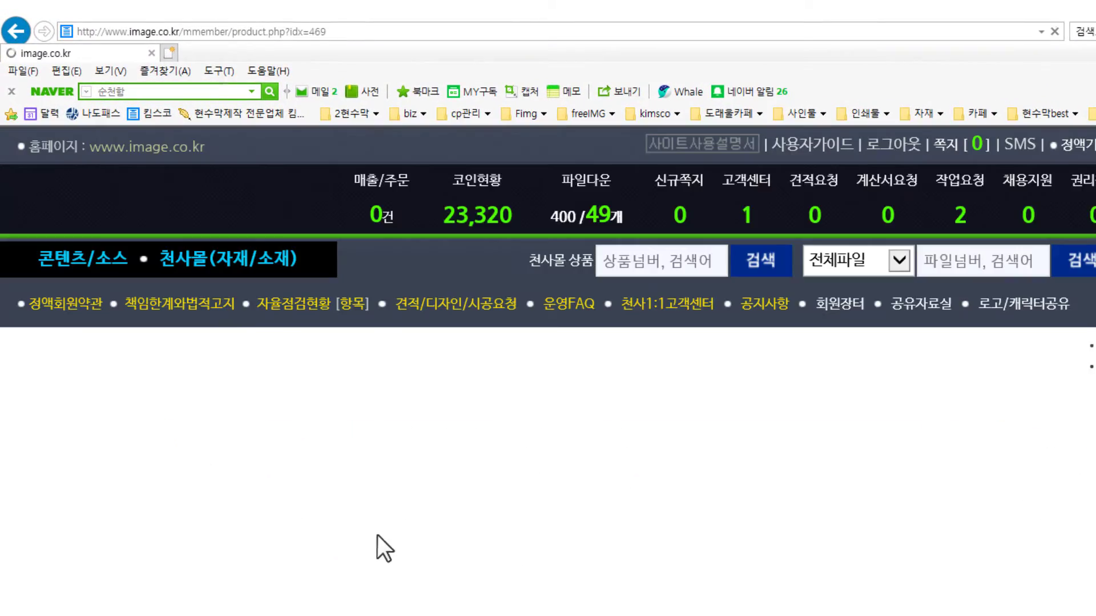
scroll(406, 546, down, 8)
scroll(410, 552, down, 2)
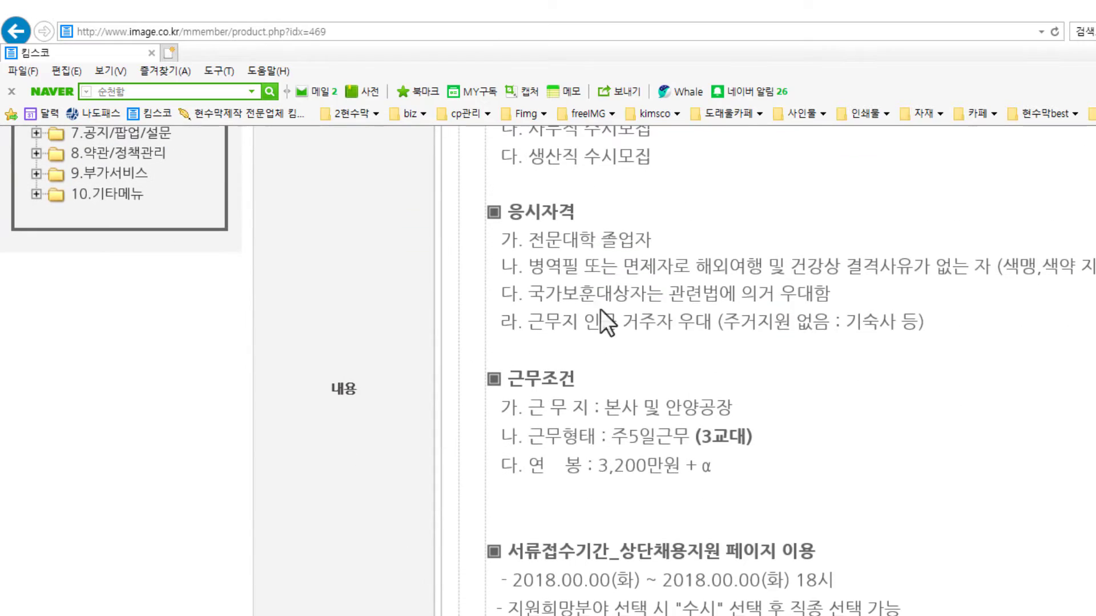
scroll(564, 481, down, 2)
scroll(564, 482, up, 6)
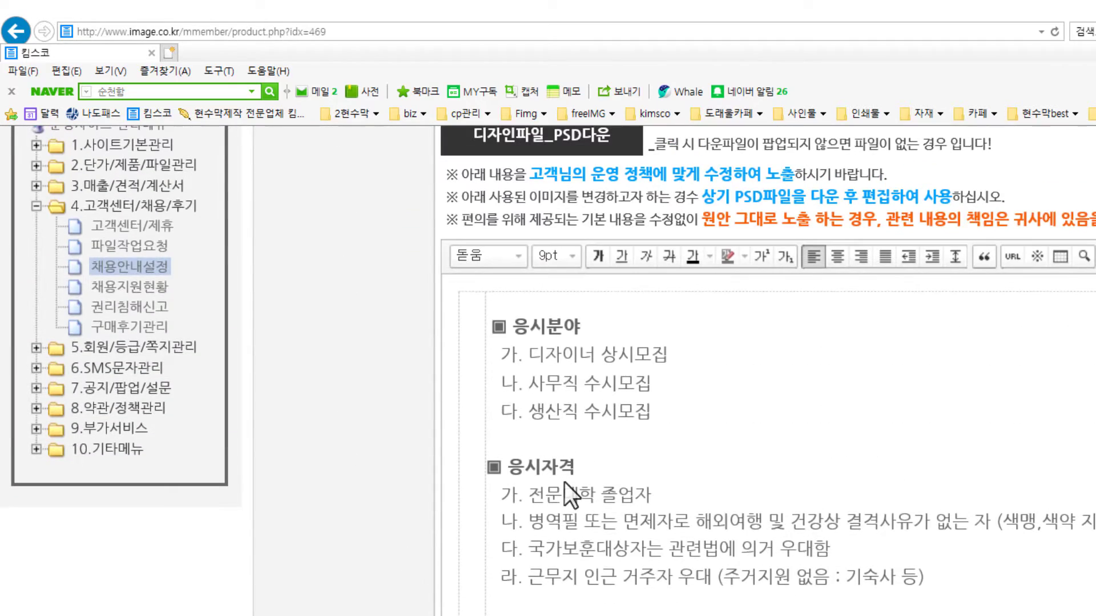
Step: Switch back to the customer site in Chrome and compare its published 채용안내 notice with the editor's text
key(alt+Tab)
scroll(489, 423, down, 10)
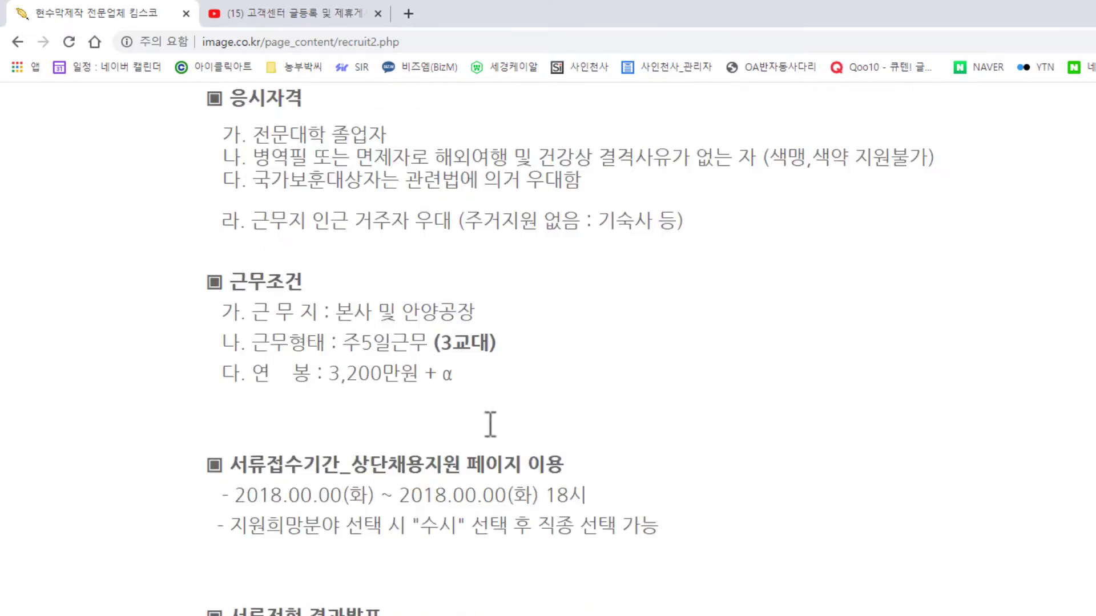
scroll(482, 444, up, 12)
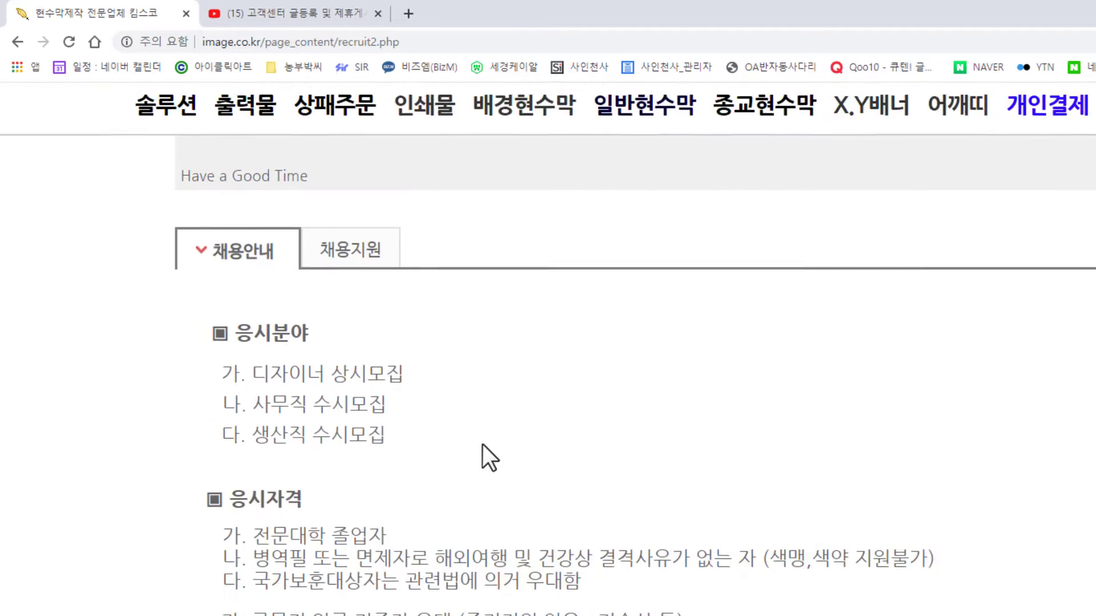
Step: Check the 채용지원 page briefly, return to 채용안내 and look through its published notice
click(351, 320)
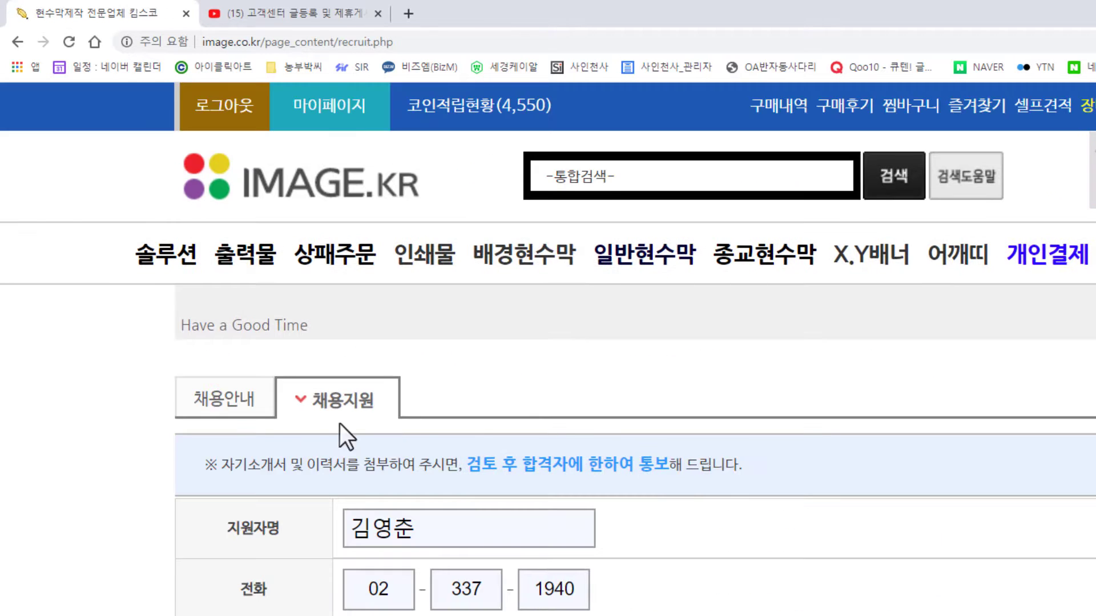
click(229, 402)
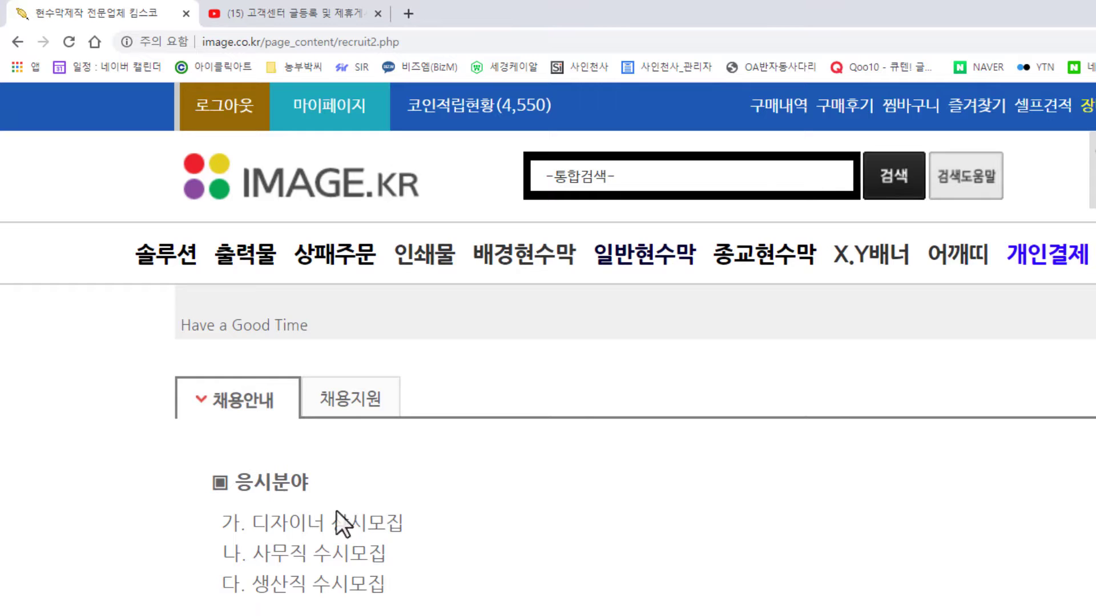
scroll(336, 511, down, 5)
scroll(257, 512, up, 3)
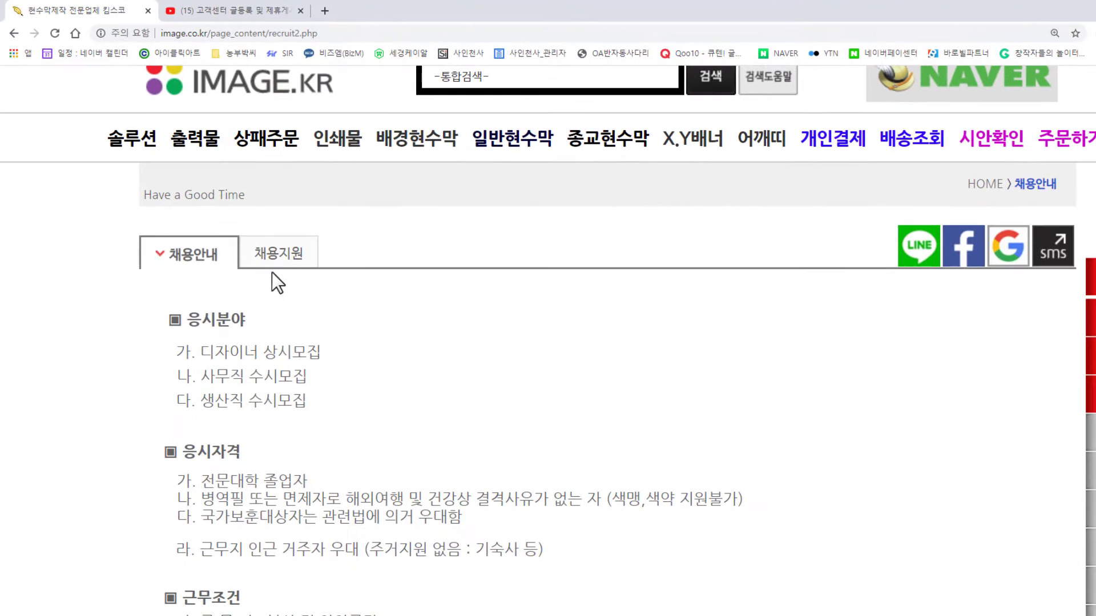
scroll(290, 348, down, 1)
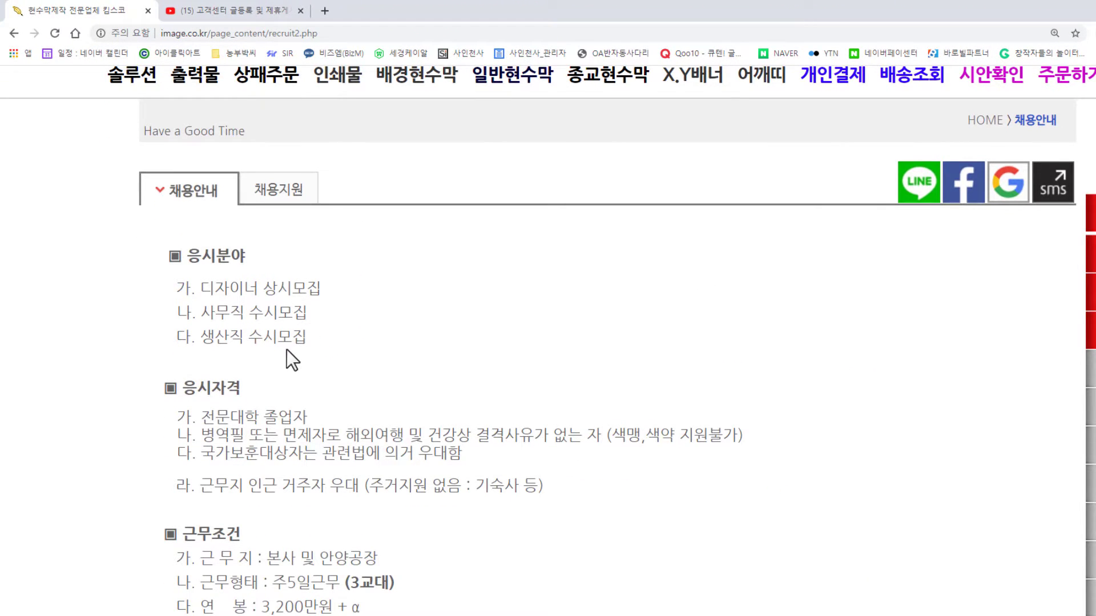
Step: Open 채용지원 on the customer site and examine the fields of the application form
click(271, 197)
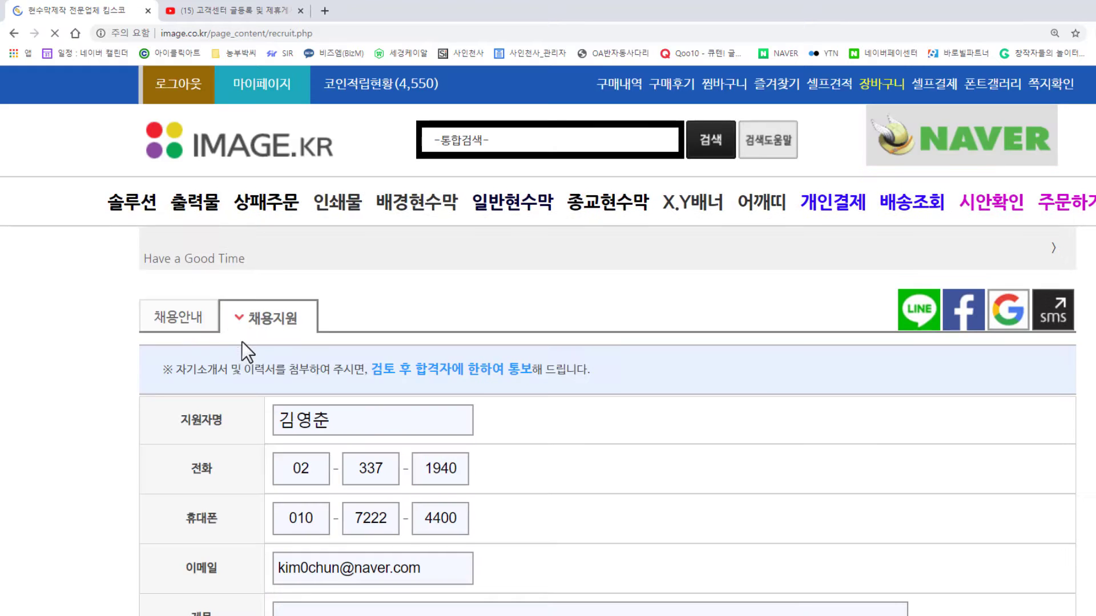
scroll(196, 419, down, 8)
scroll(207, 467, up, 3)
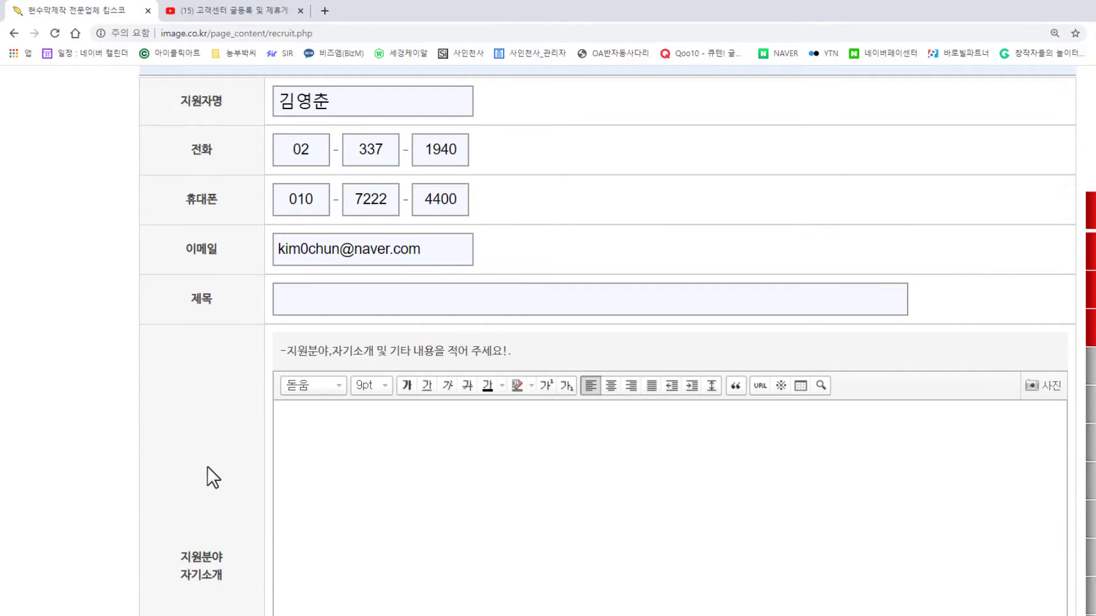
scroll(208, 467, up, 3)
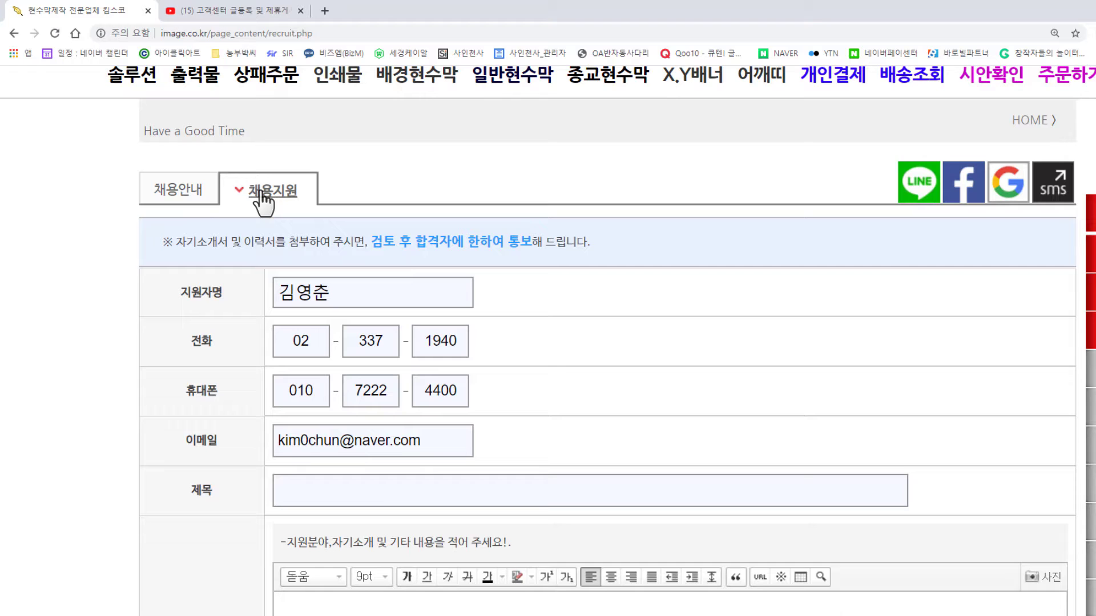
Step: Switch to the admin site in Internet Explorer and review the 채용안내 notice text in the editor
key(alt+Tab)
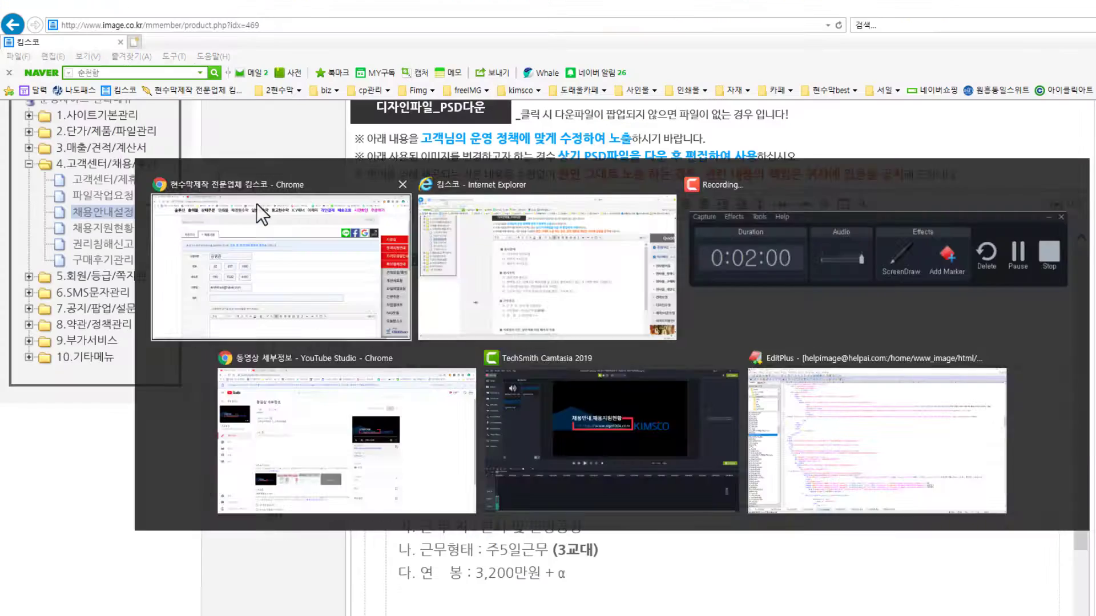
scroll(257, 211, up, 4)
scroll(274, 237, down, 2)
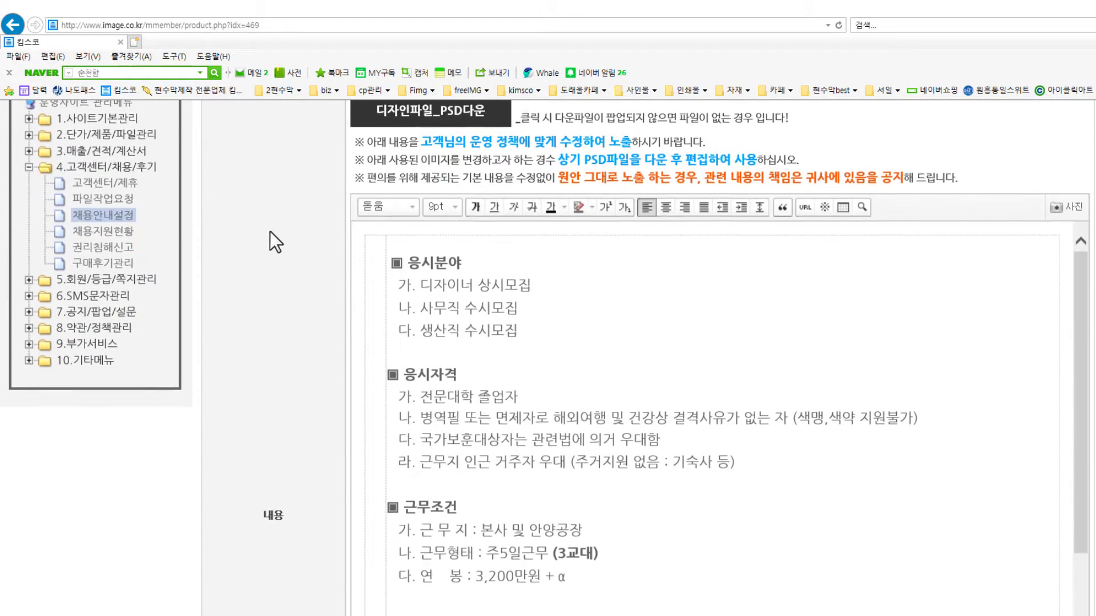
scroll(270, 232, up, 2)
scroll(377, 330, down, 8)
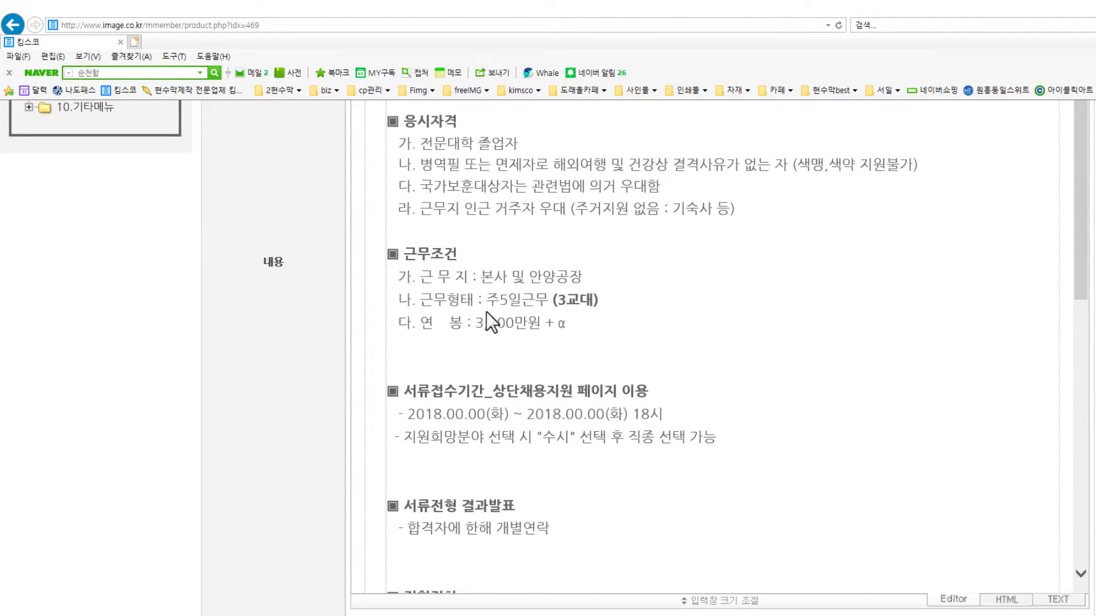
scroll(481, 341, down, 3)
scroll(458, 345, up, 5)
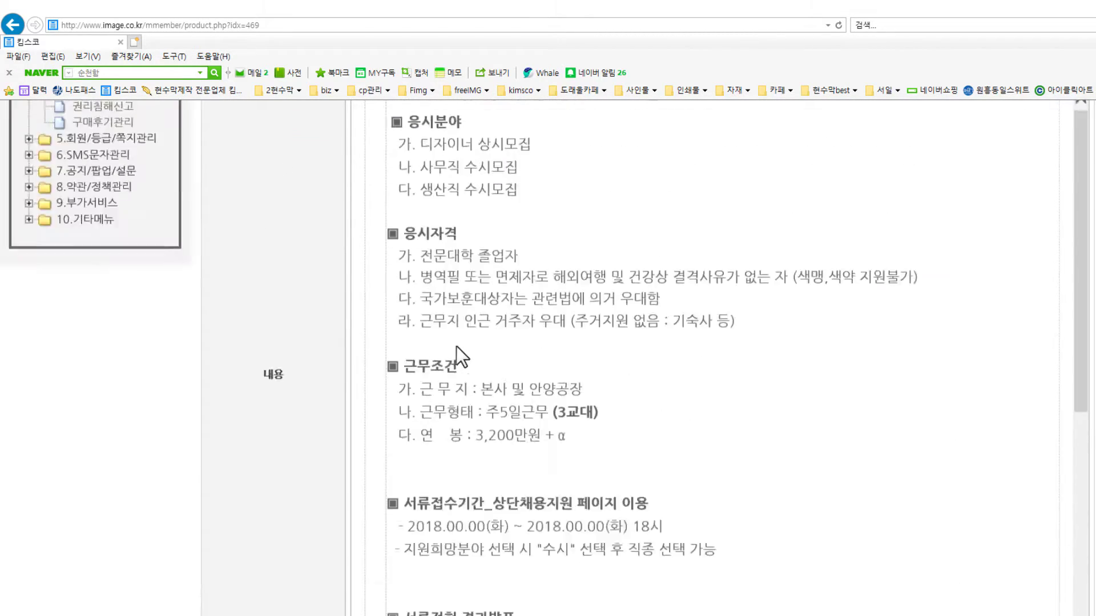
scroll(457, 346, up, 4)
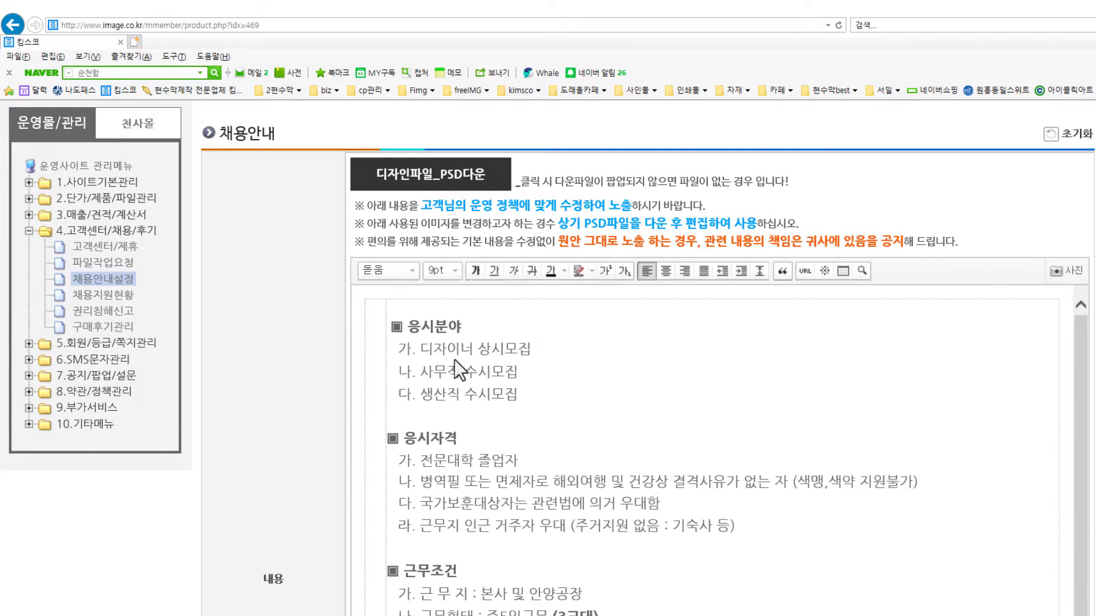
Step: Switch to the customer site in Chrome, look through the 채용안내 notice and view the 채용지원 form
key(alt+Tab)
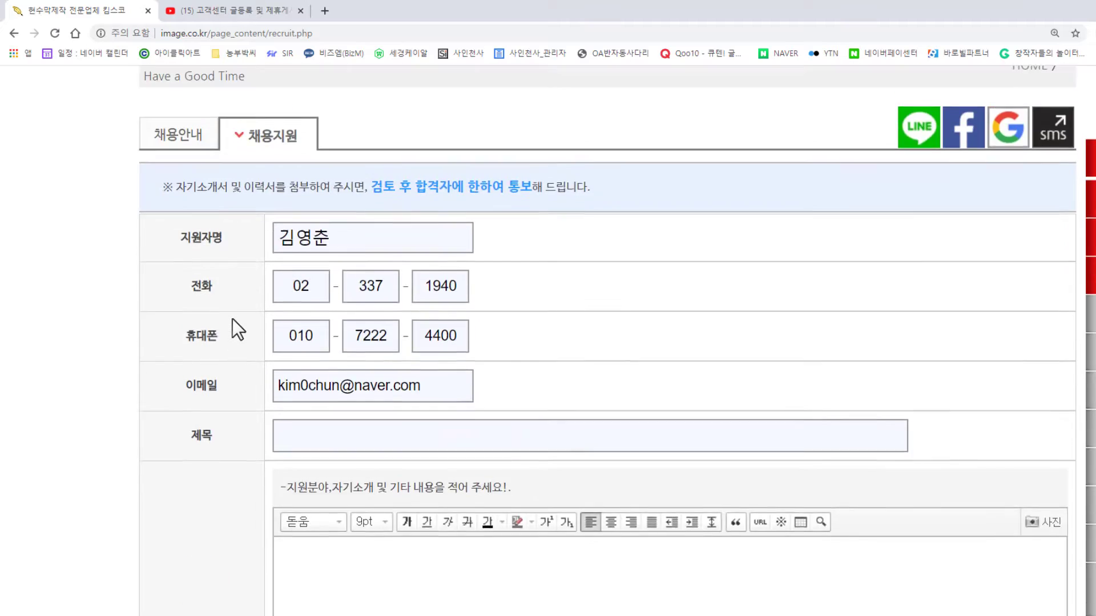
scroll(232, 320, up, 2)
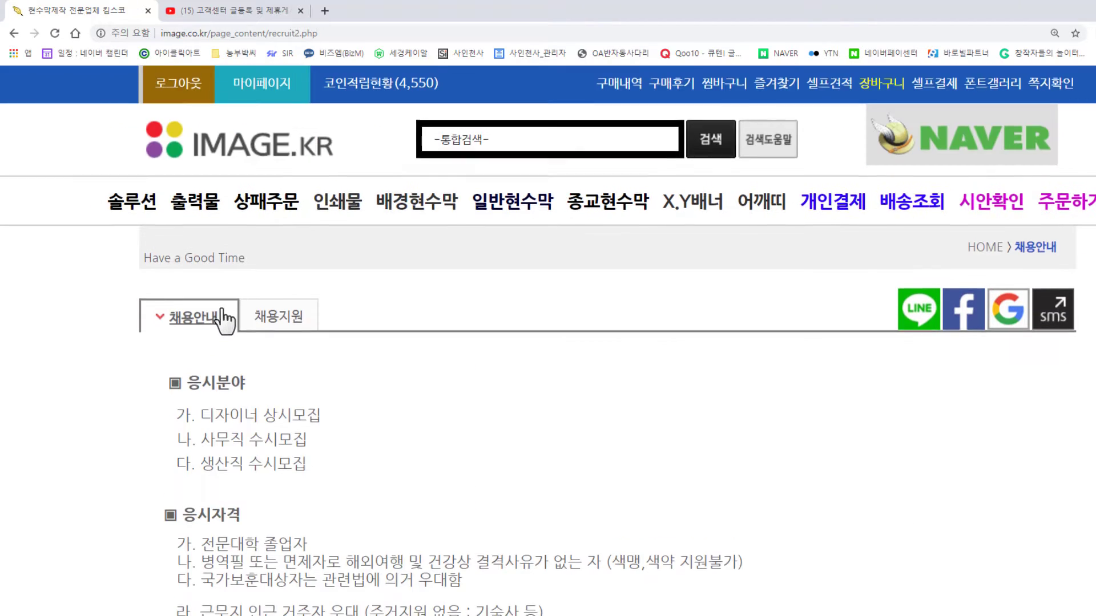
scroll(228, 318, down, 9)
scroll(227, 322, up, 9)
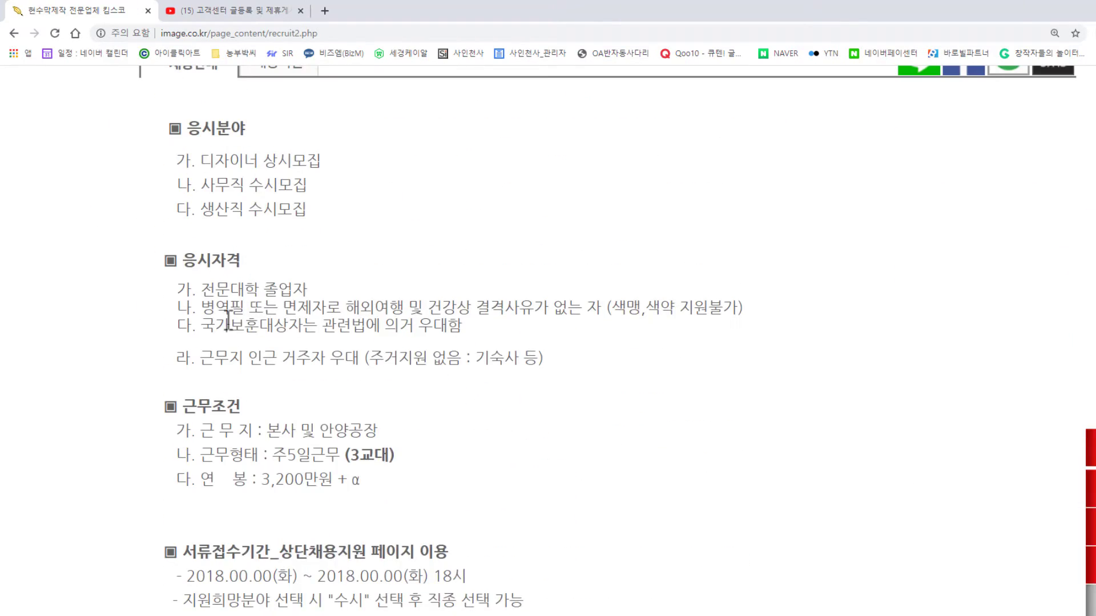
click(273, 308)
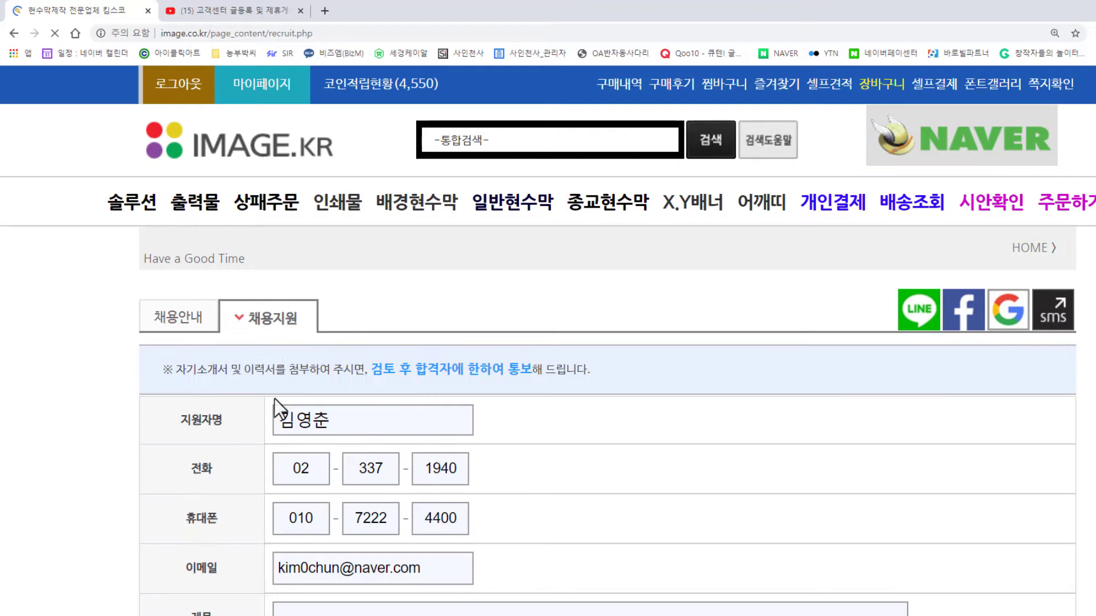
scroll(207, 426, down, 8)
scroll(204, 423, up, 3)
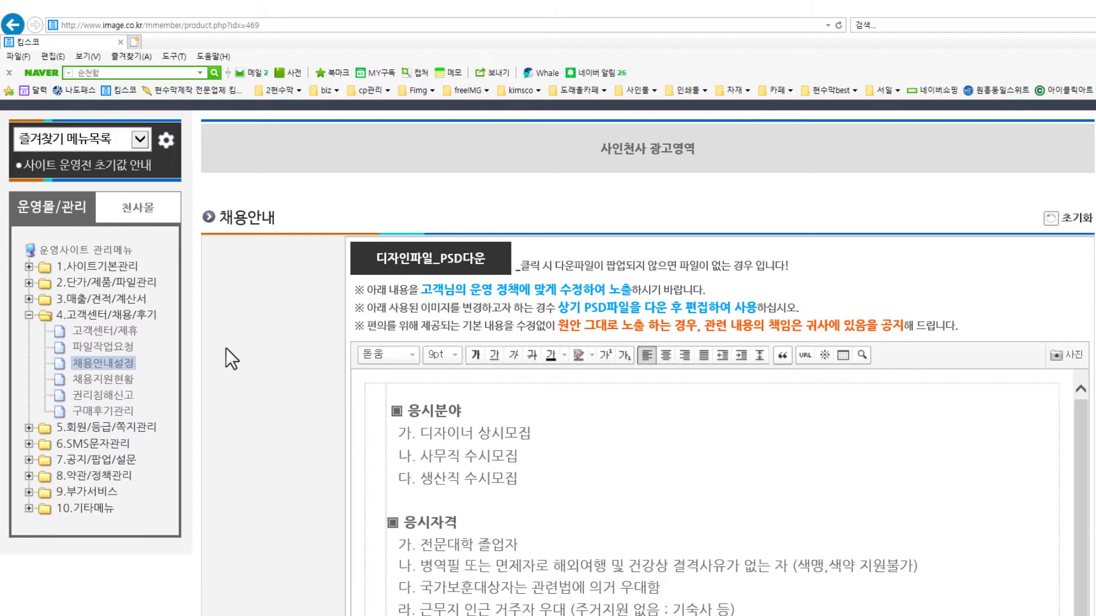
Step: Return to the admin site in Internet Explorer and open 채용지원현황 to view the list of applications
key(alt+Tab)
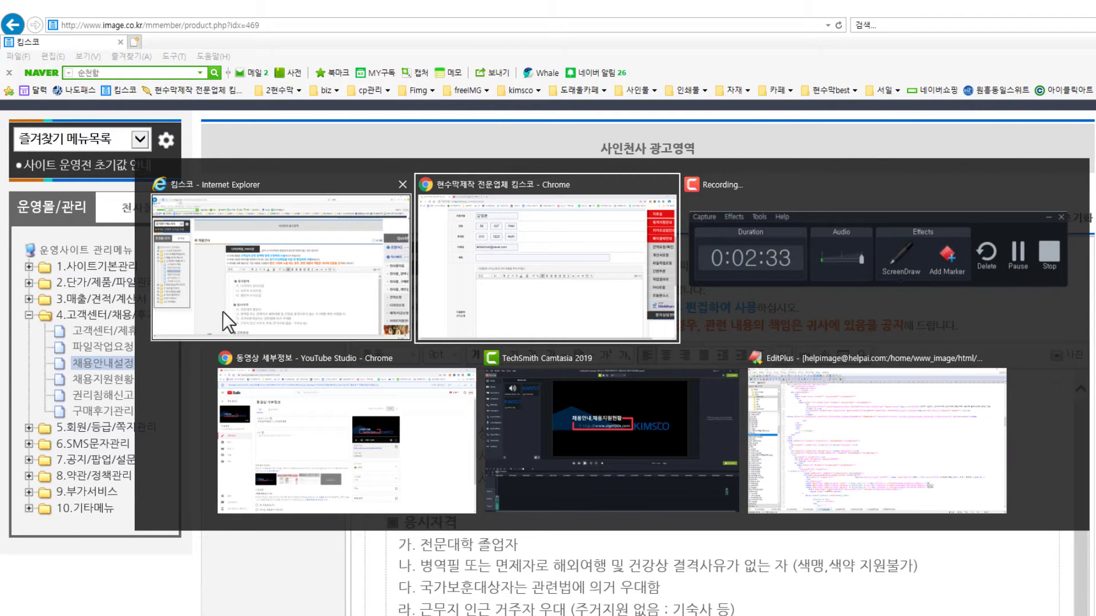
click(217, 303)
click(106, 382)
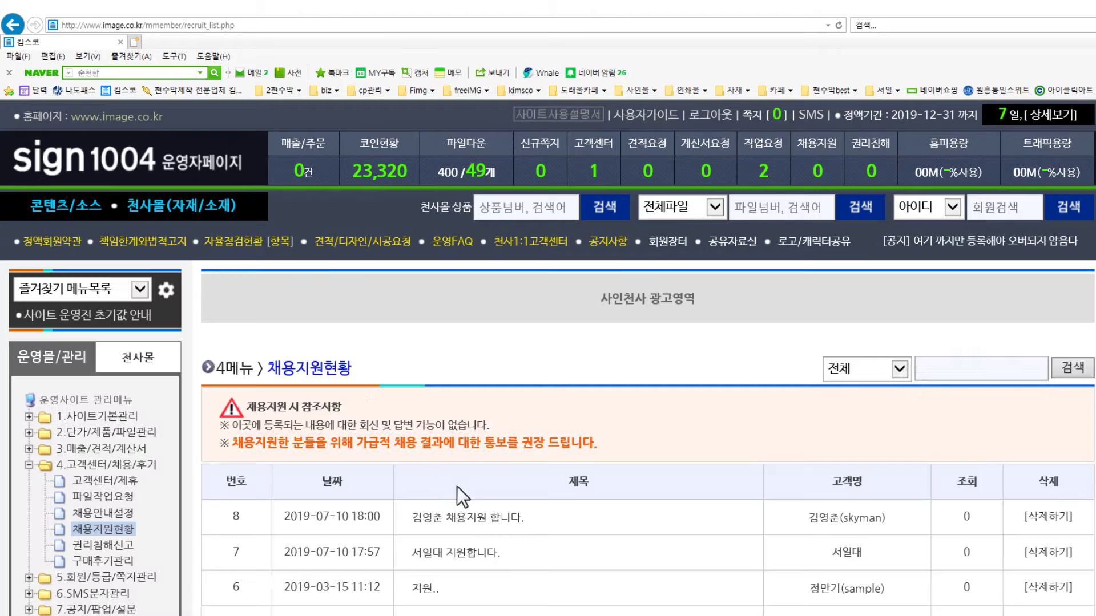
scroll(529, 451, down, 4)
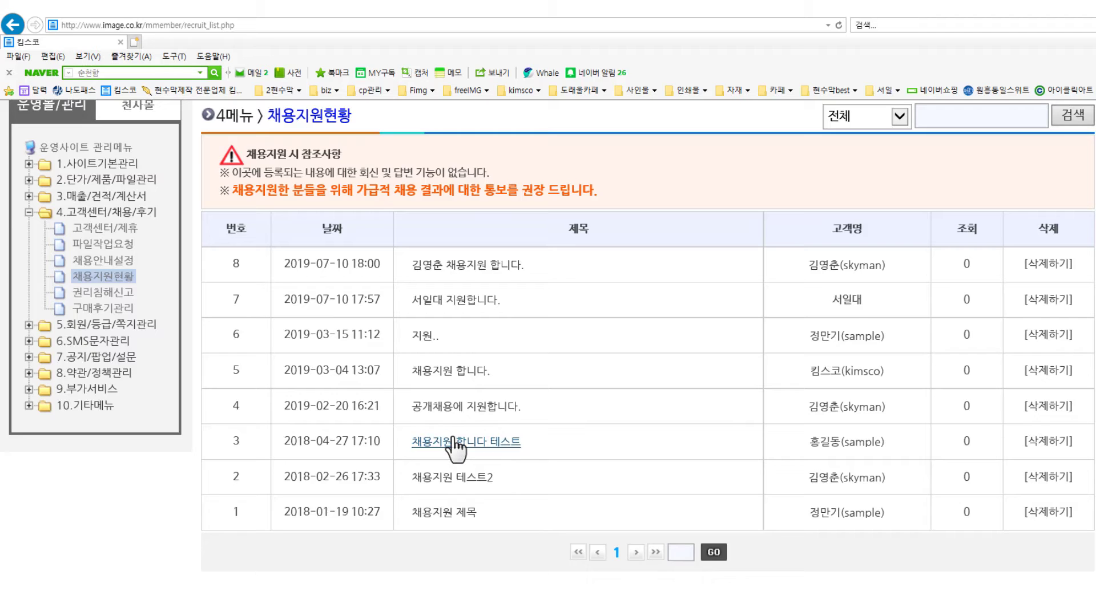
click(490, 273)
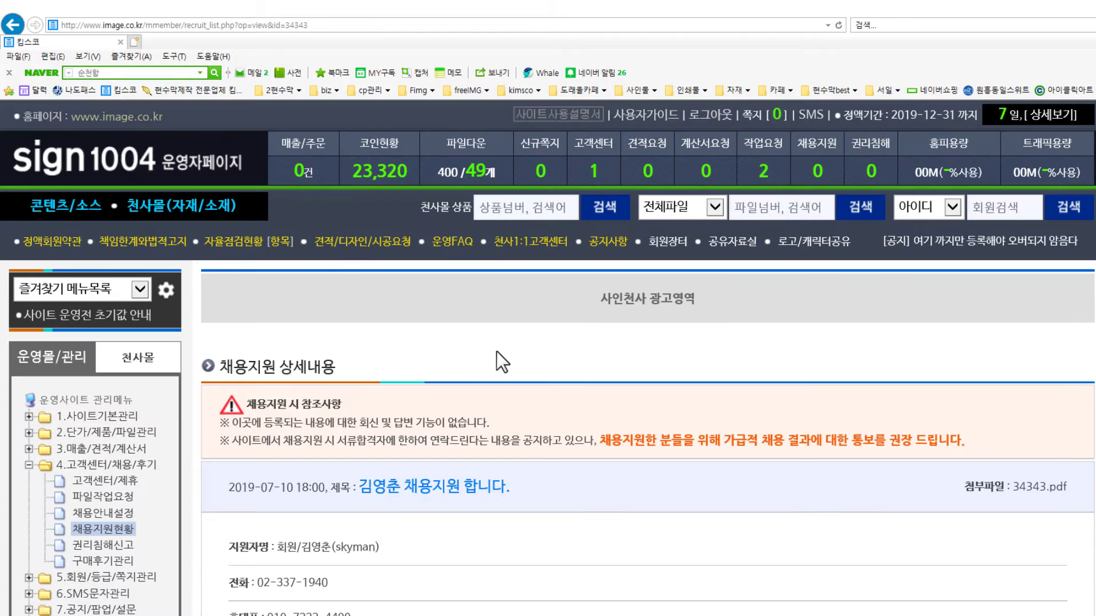
scroll(497, 354, down, 4)
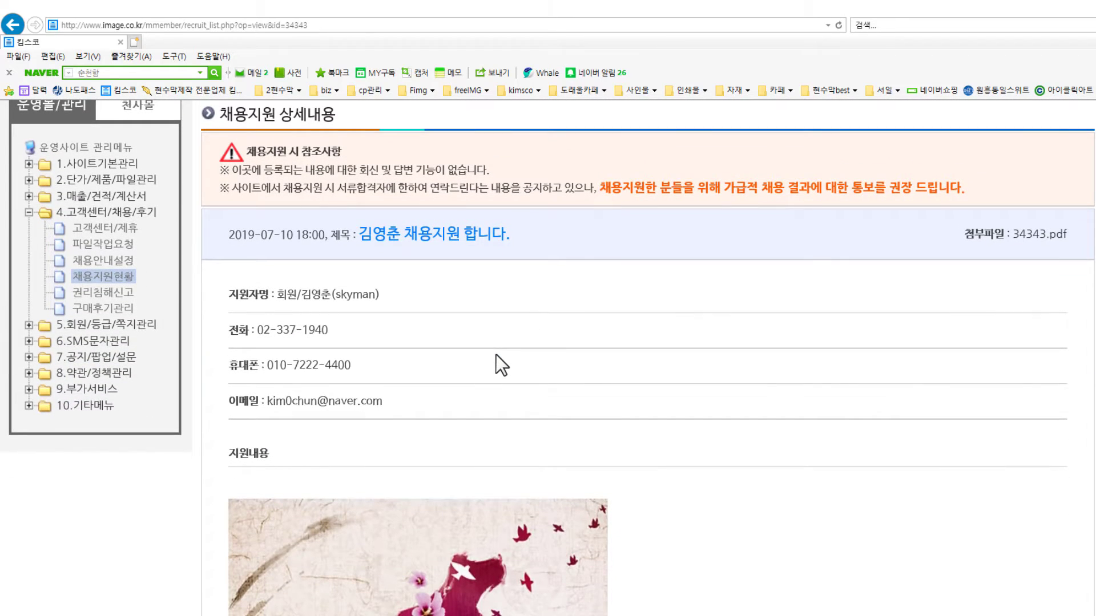
scroll(495, 355, up, 3)
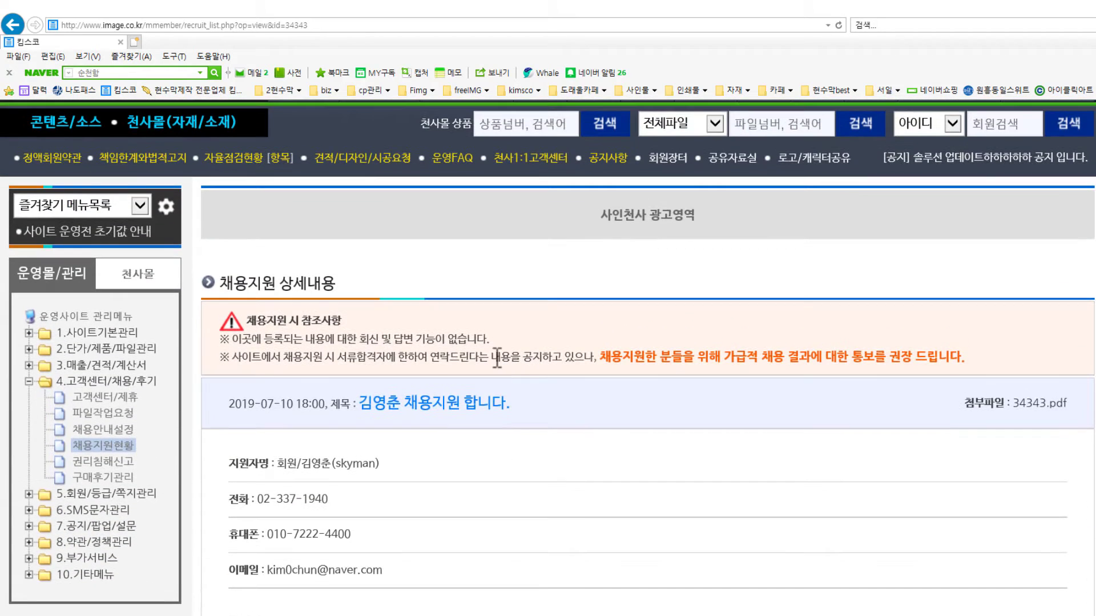
scroll(495, 356, down, 1)
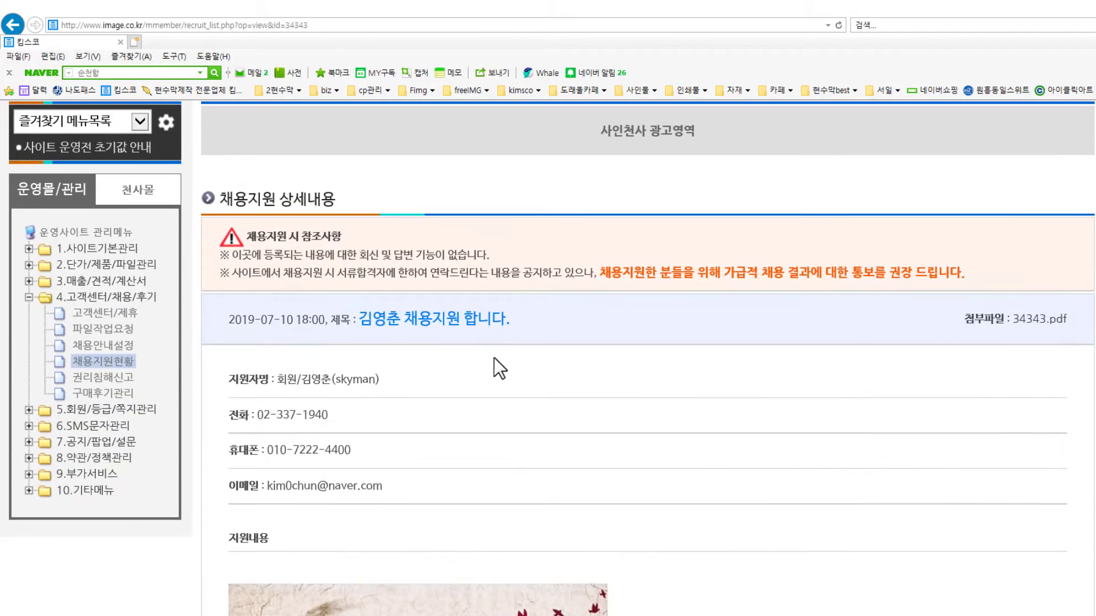
Step: Reopen 채용안내설정 and add the line "채용지원시 꼼꼼히 아래 내용 검토 후 지워냏 주시기 바랍니다." above 응시분야 in the notice
click(94, 363)
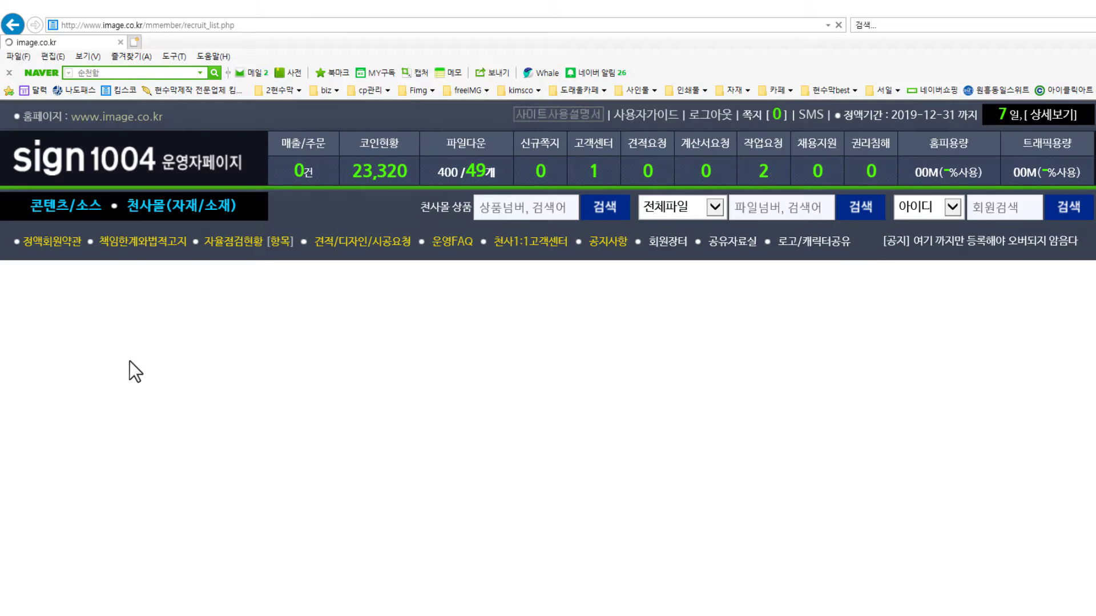
click(115, 513)
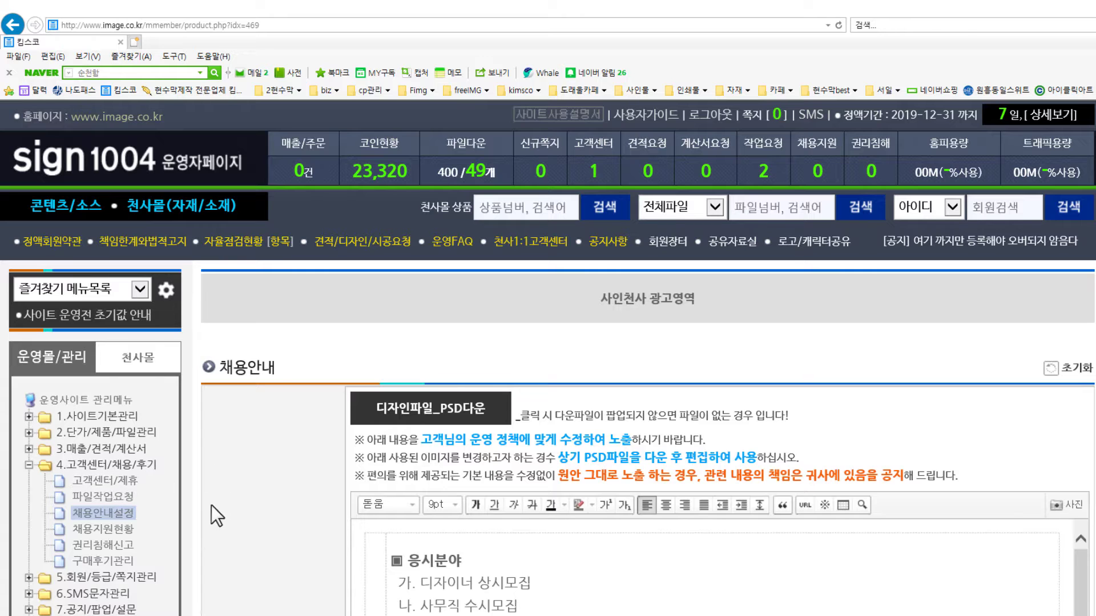
scroll(304, 499, down, 4)
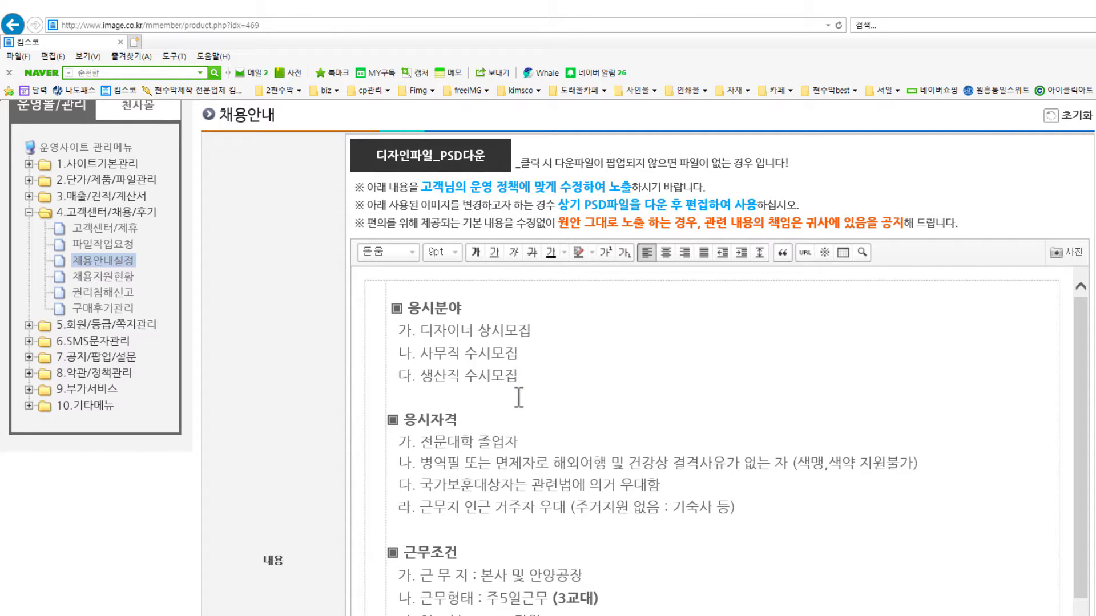
scroll(519, 398, down, 3)
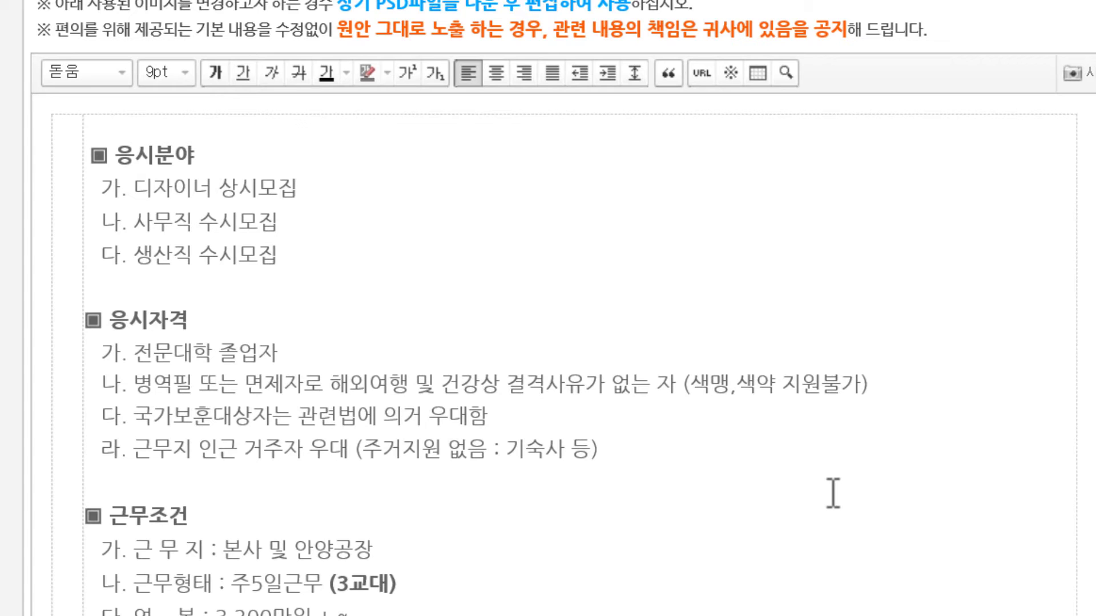
text(채용지원시 꼼꼼히 아래 내용 검토 후 지원낼 주시기 바랍ㄴ디ㅏ)
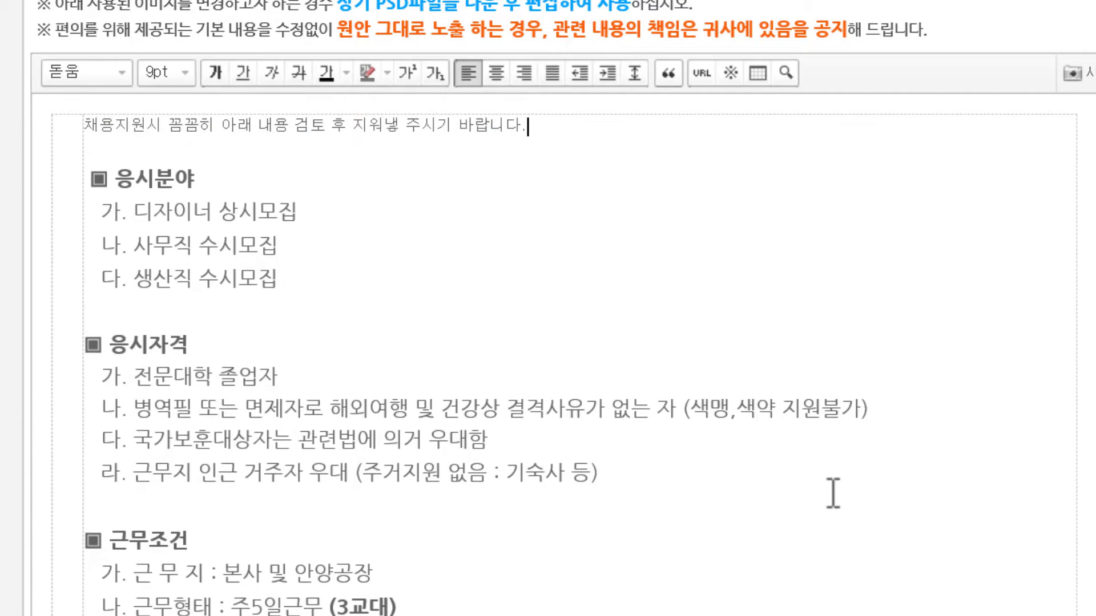
Step: Format the whole new opening line in 나눔고딕, 10pt and bold
key(shift+Home)
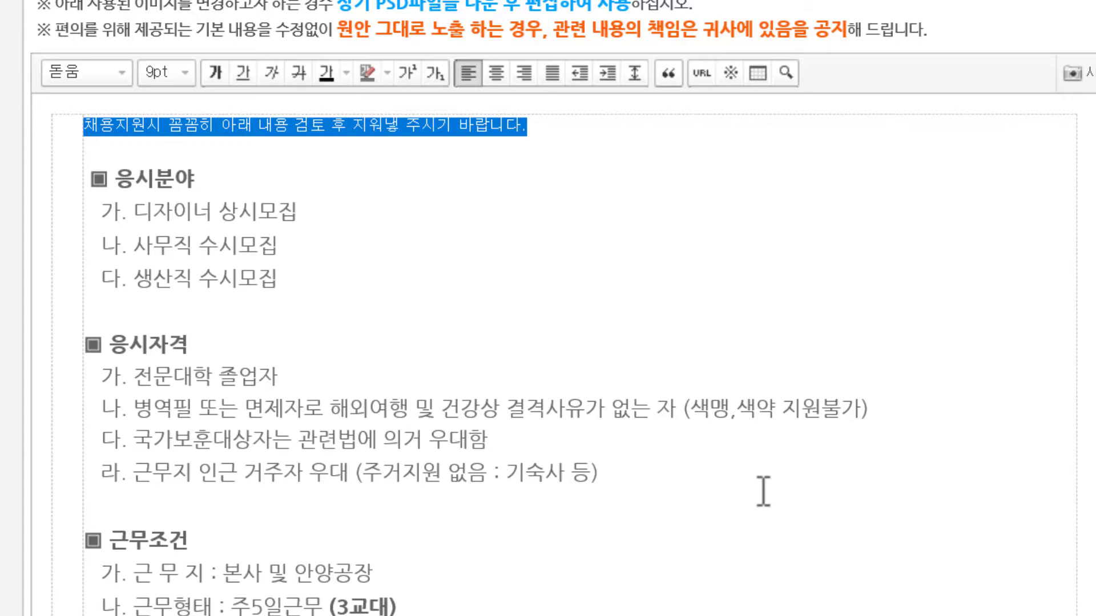
click(106, 74)
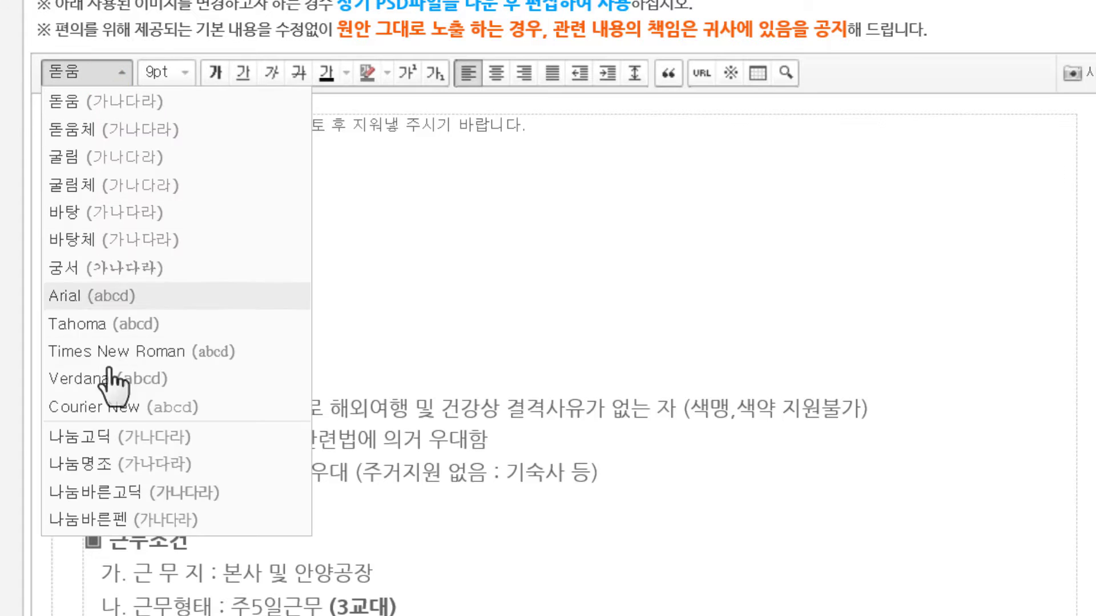
click(165, 436)
click(162, 72)
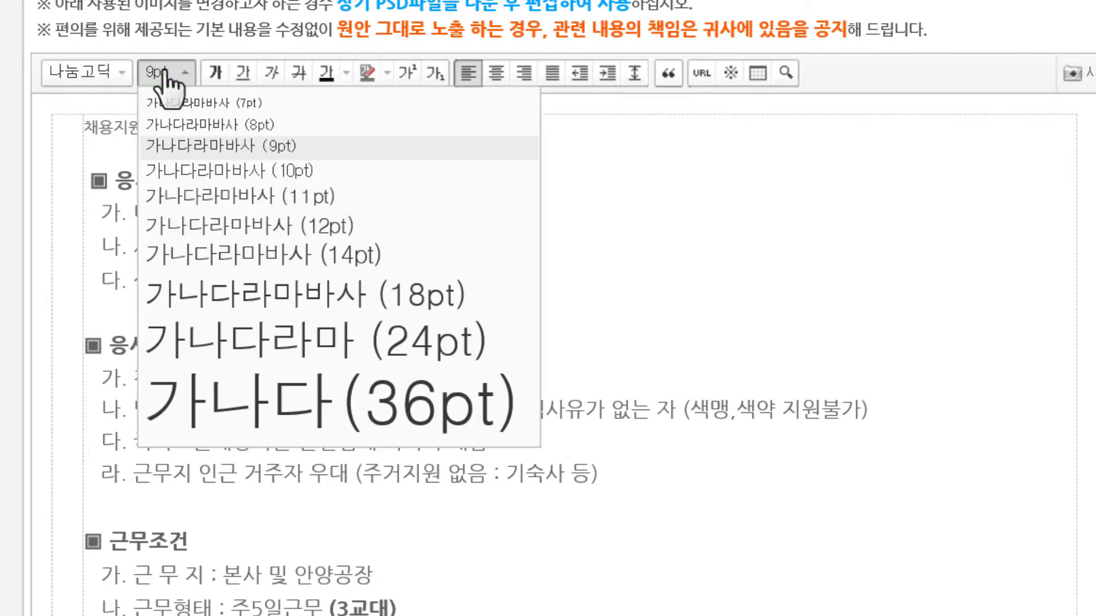
click(222, 170)
click(215, 73)
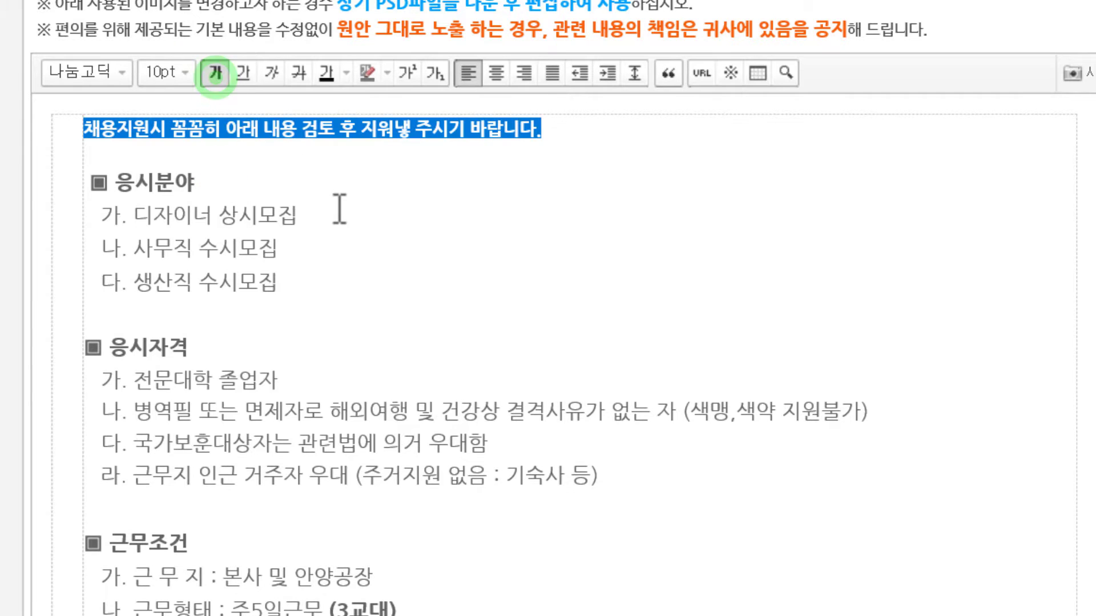
Step: Colour the opening line's text red from 꼼꼼히 through 바랍니다, leaving out the final period
click(341, 159)
drag(537, 129, 171, 129)
click(346, 73)
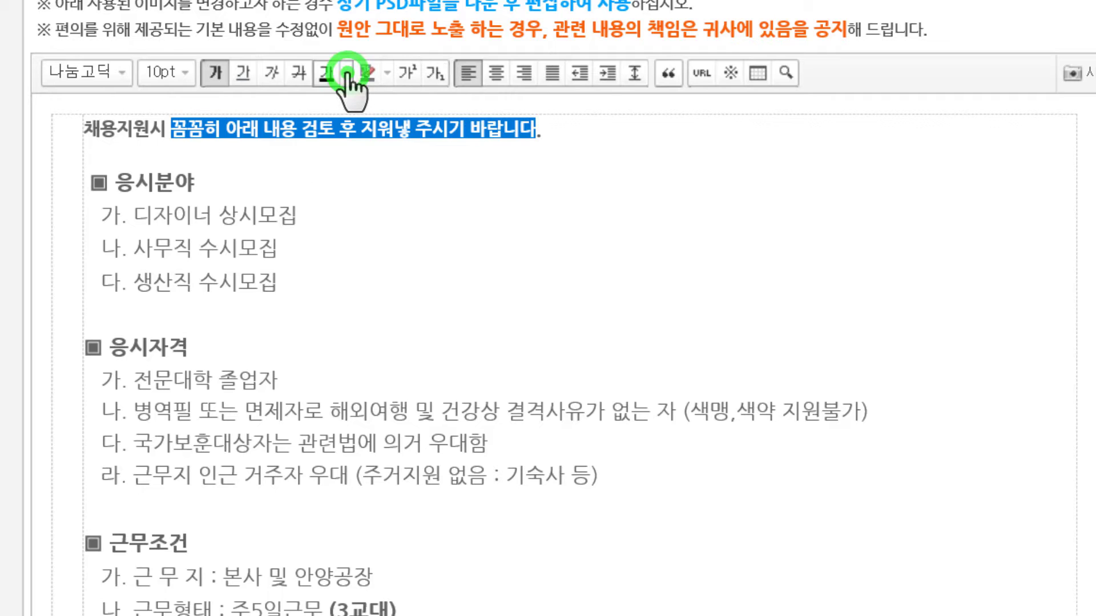
click(338, 110)
click(278, 139)
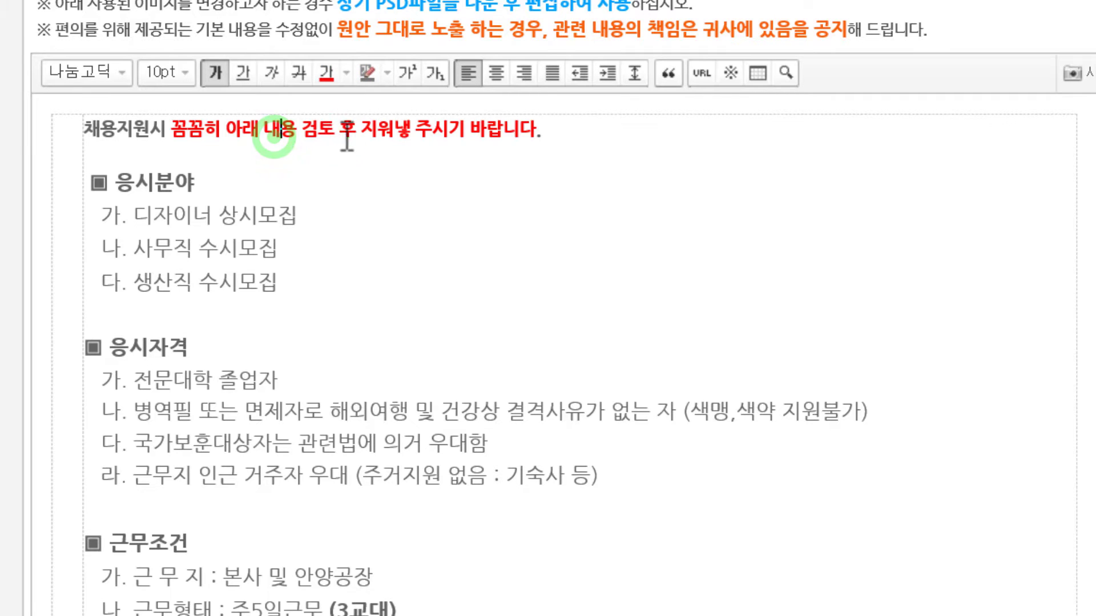
Step: Enlarge the words 아래 내용 검토 in the notice's opening line to 14pt
drag(340, 130, 231, 137)
click(173, 84)
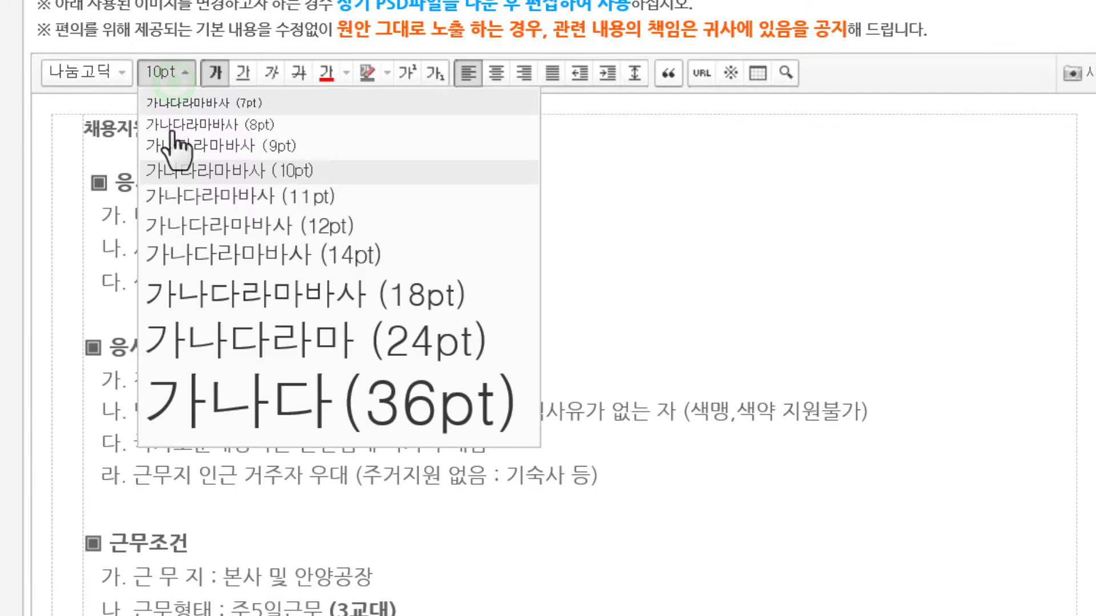
click(163, 252)
click(440, 230)
click(422, 148)
click(369, 176)
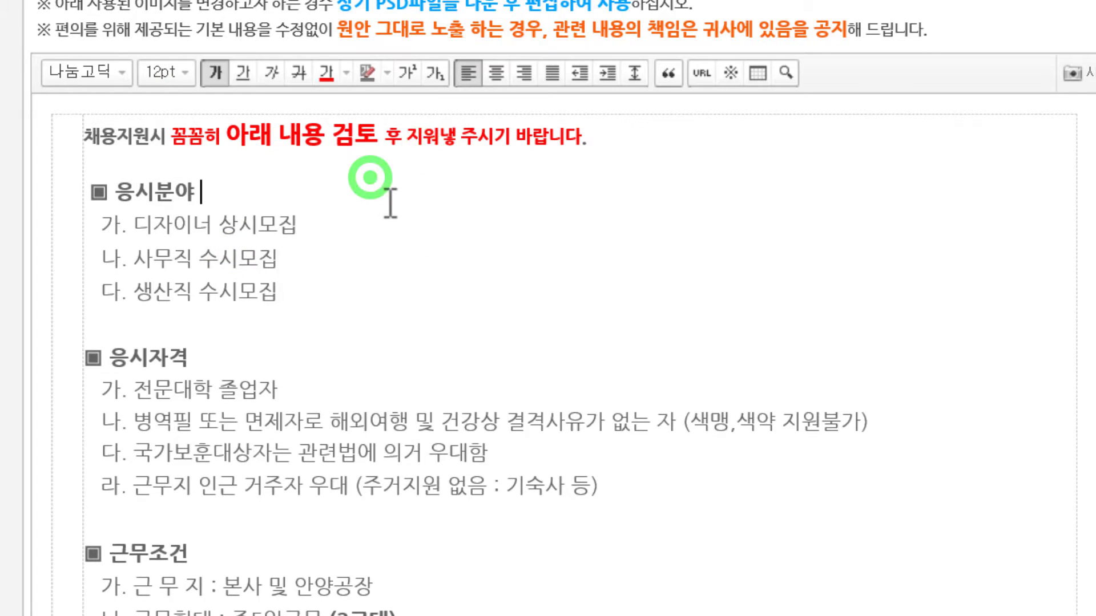
Step: Save the edited 채용안내 notice and accept the save prompts
scroll(392, 225, down, 10)
scroll(386, 249, up, 8)
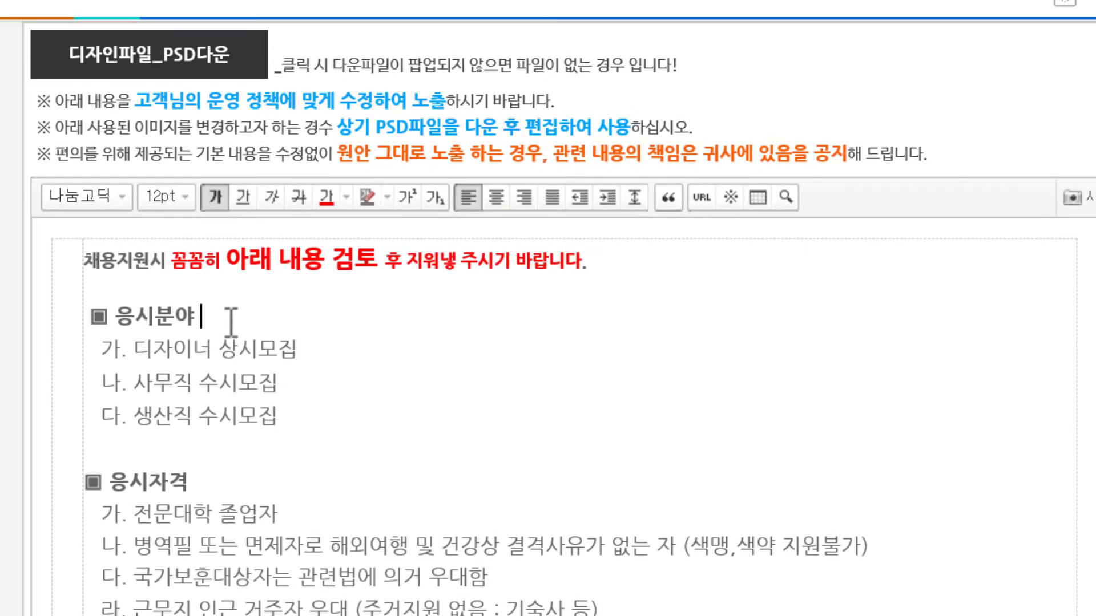
scroll(225, 399, down, 10)
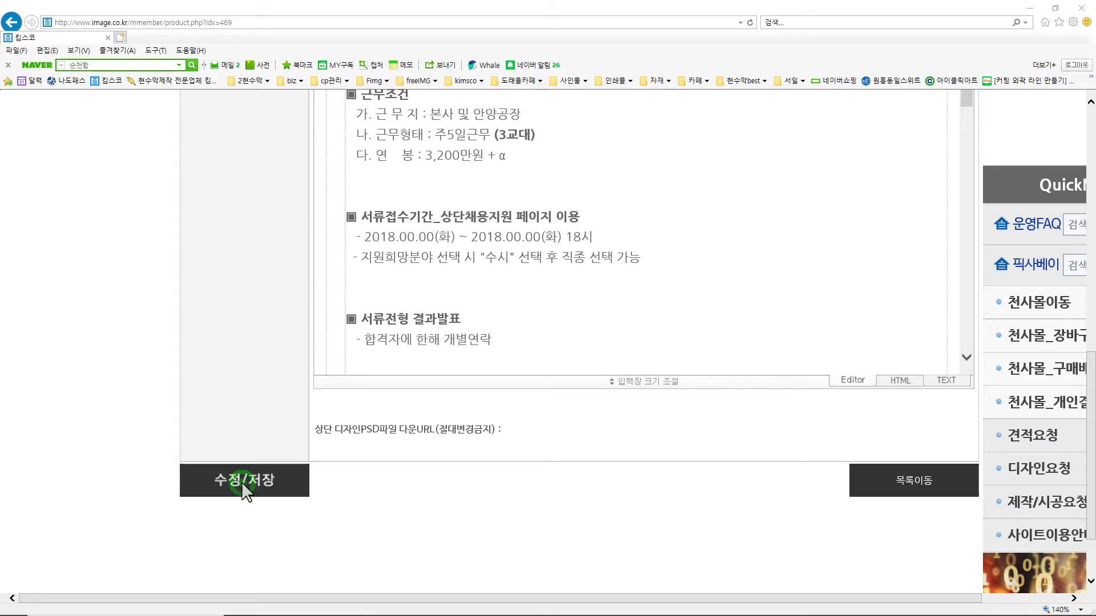
click(242, 482)
key(Return)
key(Return)
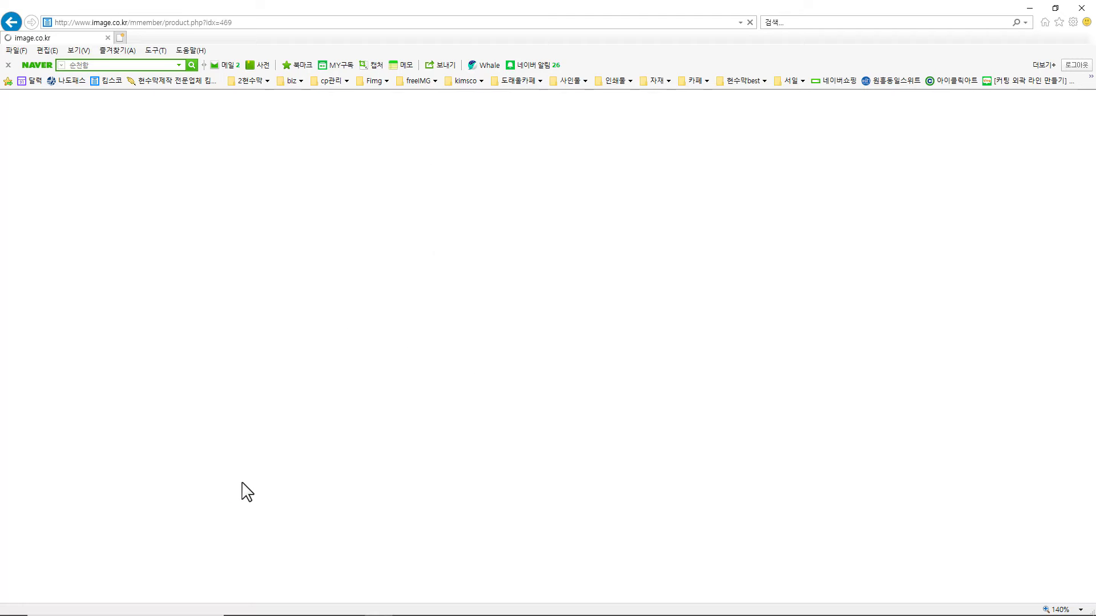
Step: Switch to the customer site in Chrome, open 채용안내, and examine the new opening line and the rest of the notice
key(alt+Tab)
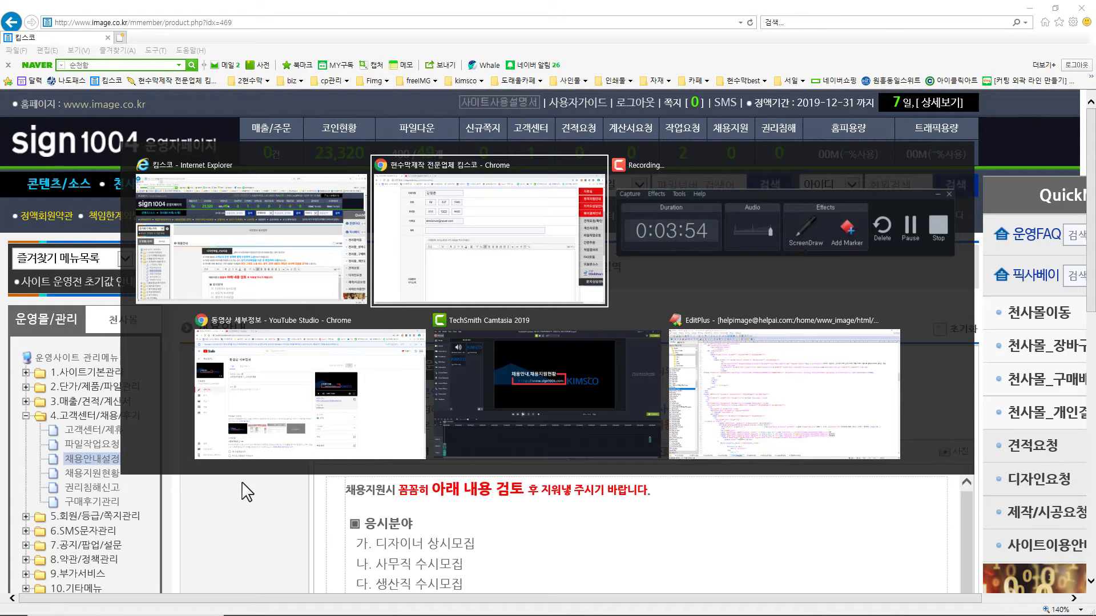
scroll(228, 409, up, 5)
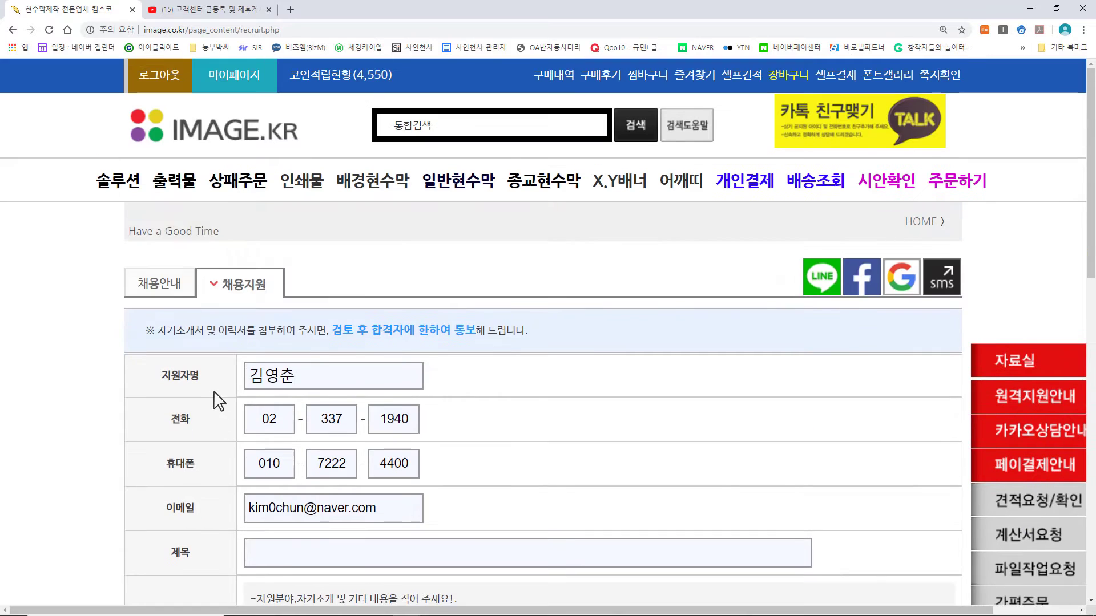
click(162, 285)
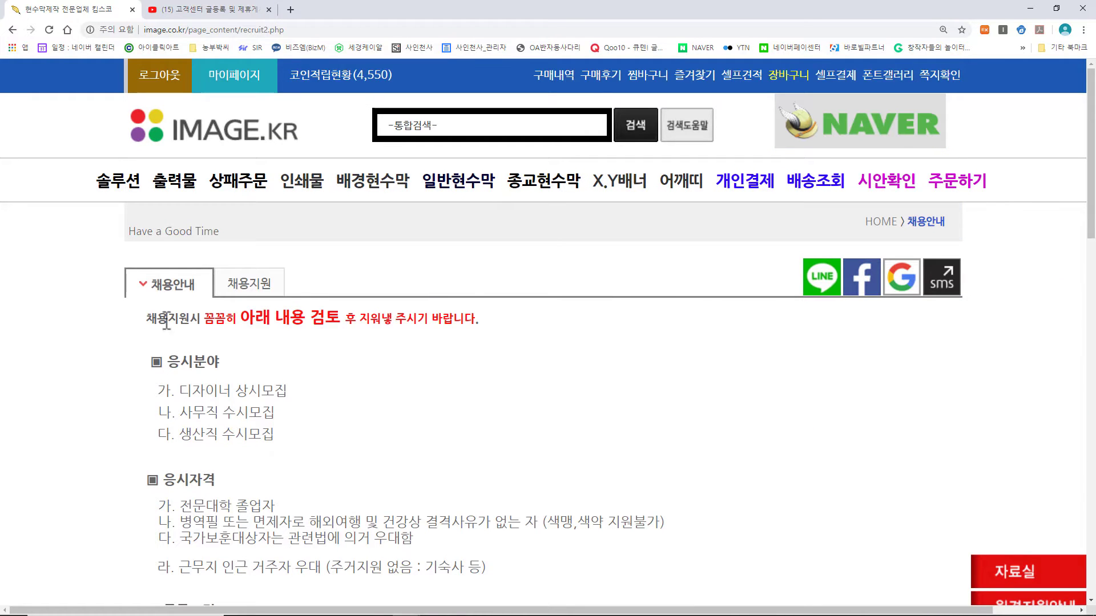
scroll(165, 320, down, 1)
drag(157, 261, 502, 280)
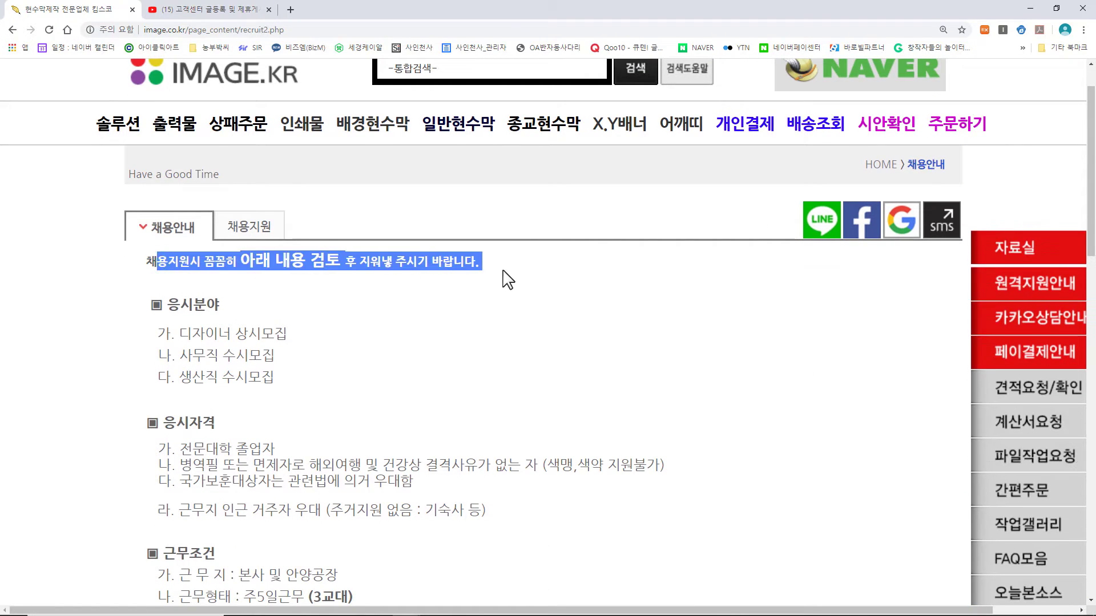
click(506, 284)
scroll(511, 294, down, 10)
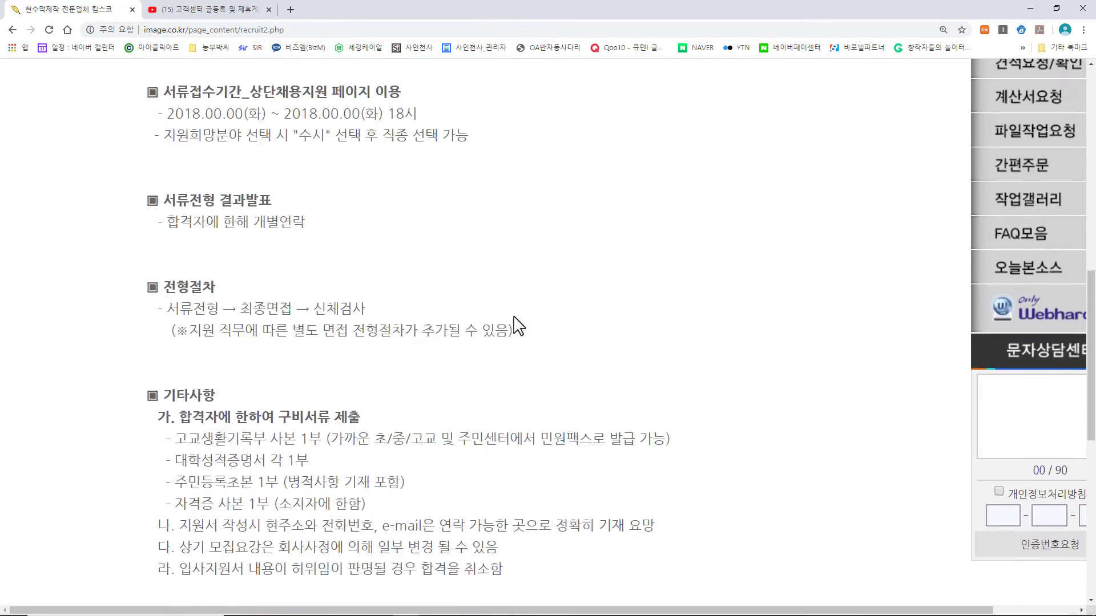
scroll(518, 327, down, 6)
scroll(518, 325, up, 10)
scroll(518, 323, down, 9)
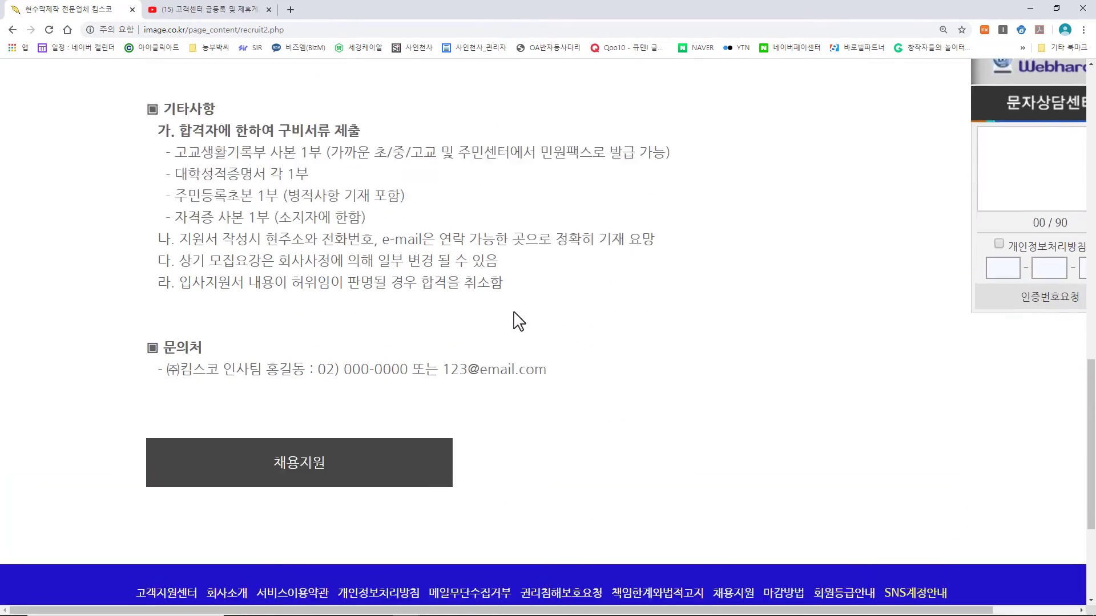
Step: Open the 채용지원 form from the notice and enter the title "디자인 분야에 지원합니다."
click(293, 436)
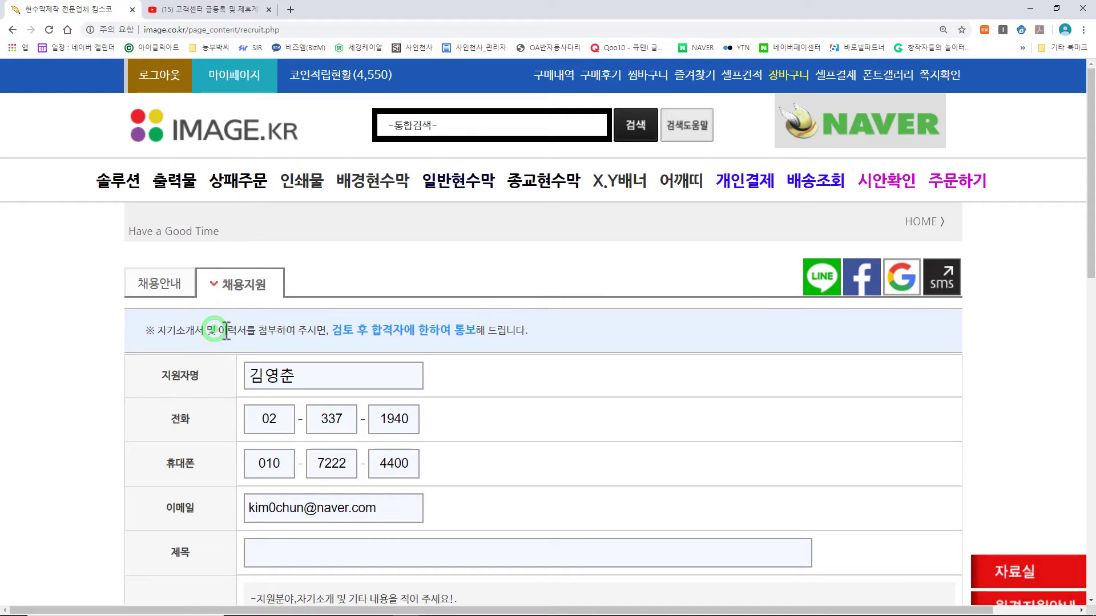
scroll(214, 328, down, 2)
scroll(266, 311, down, 2)
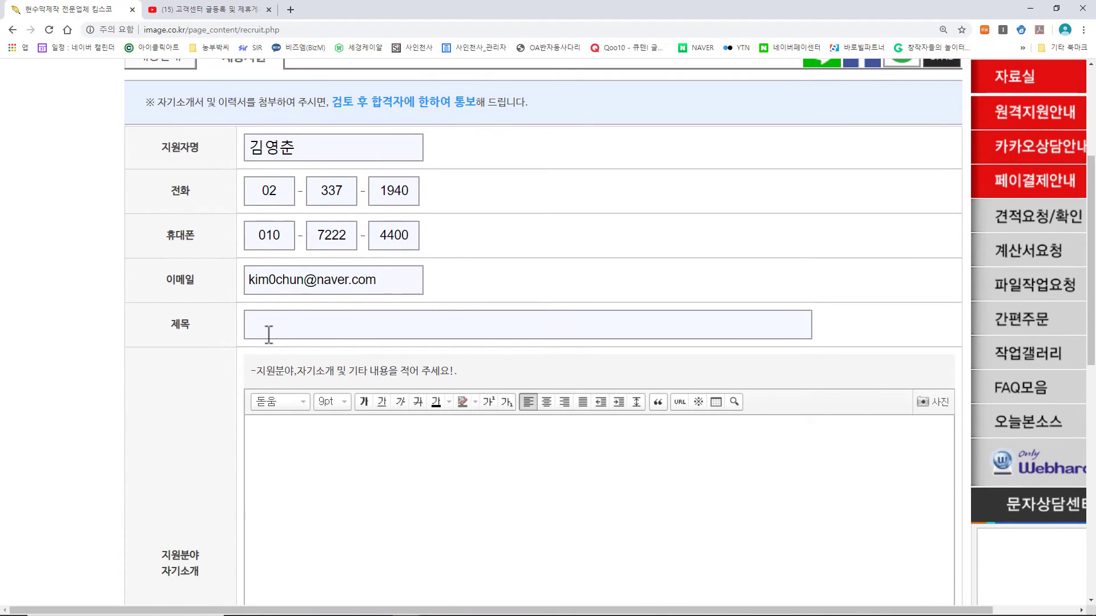
click(268, 325)
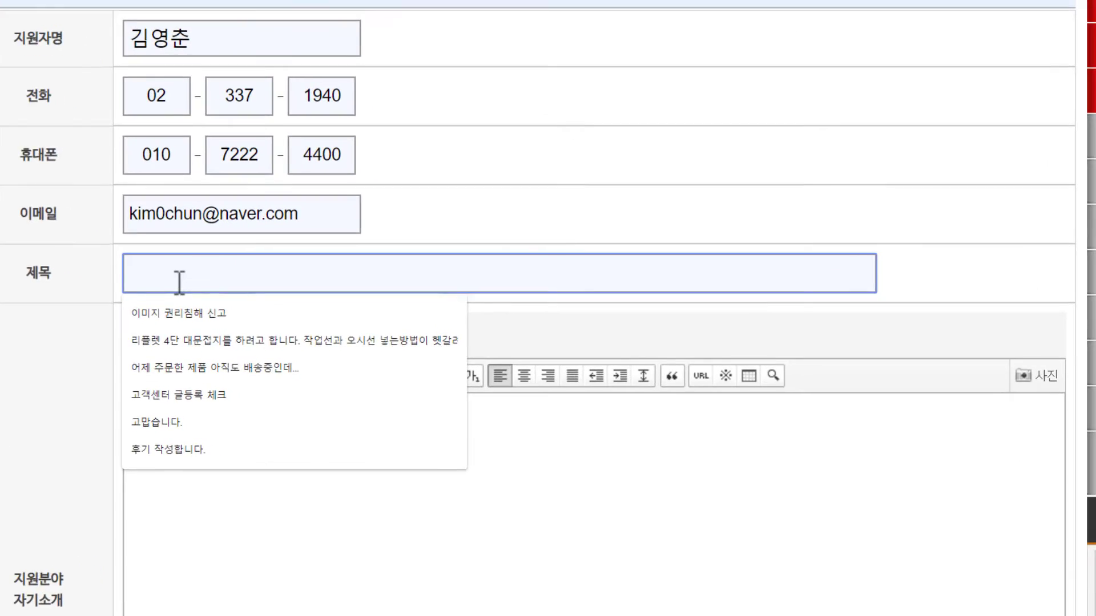
text(디자인 분야)
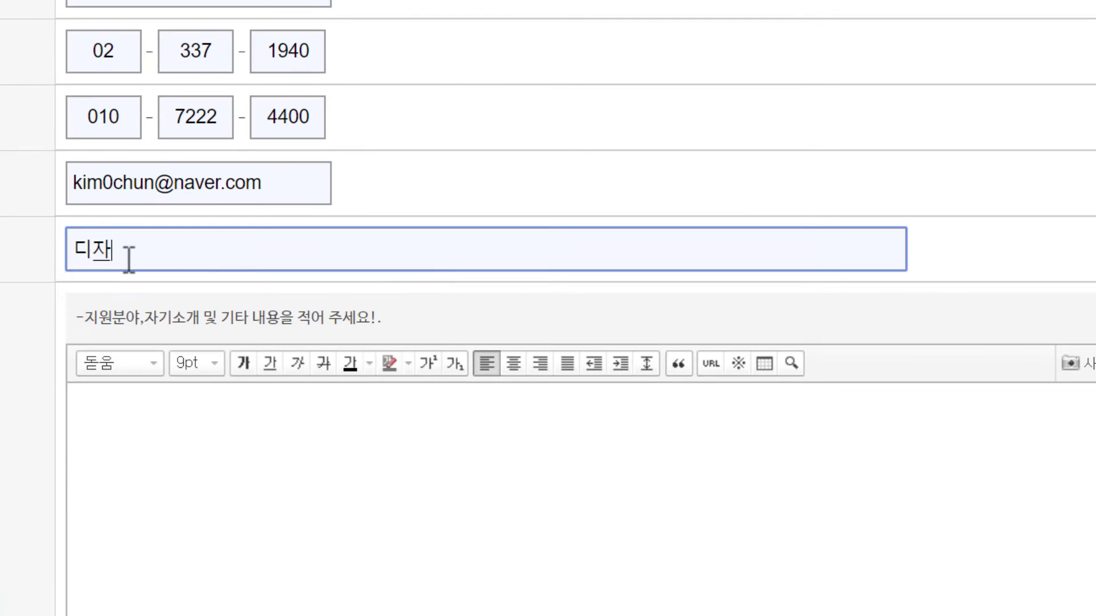
text(에 지원합)
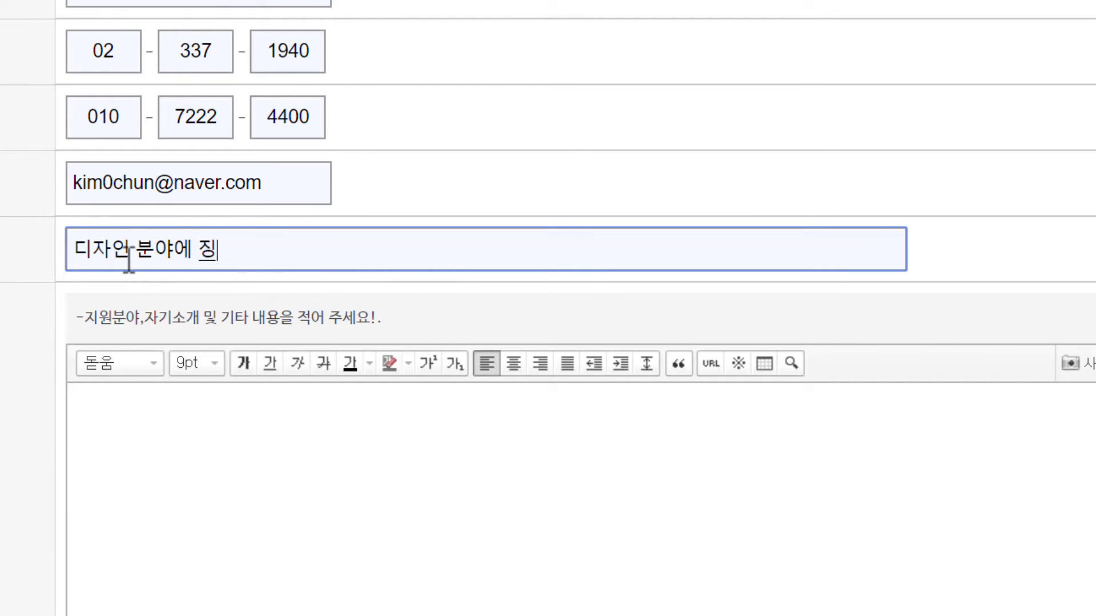
text(니다.)
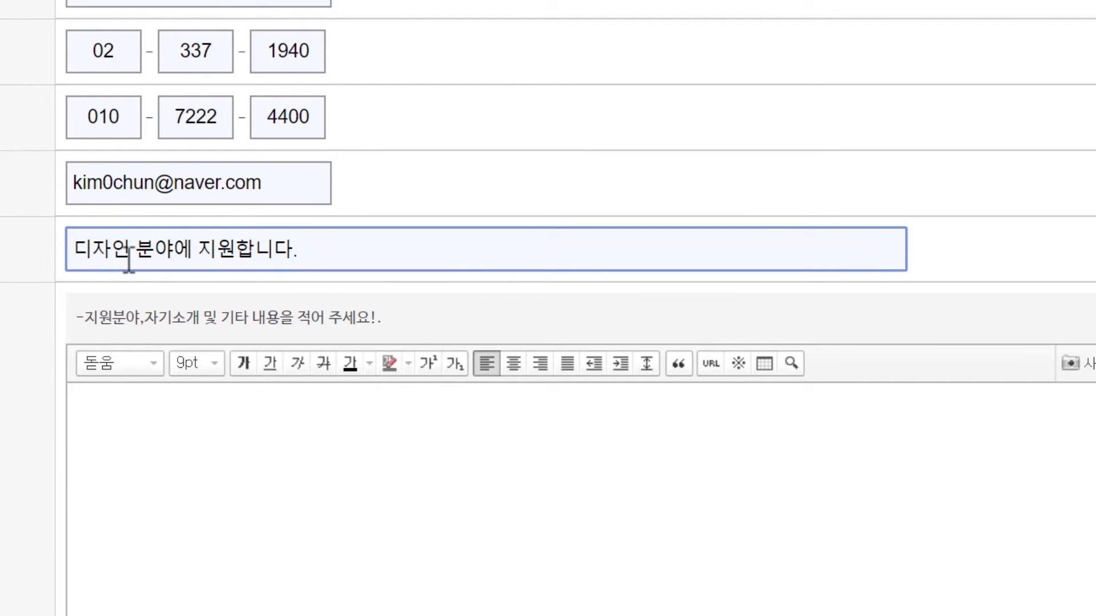
Step: Write the self-introduction with the applicant's name, followed on a new line by "귀사에 지원서를 작성하여 이력서와 함께 첨부합니다."
click(113, 436)
text(홍길동이며,)
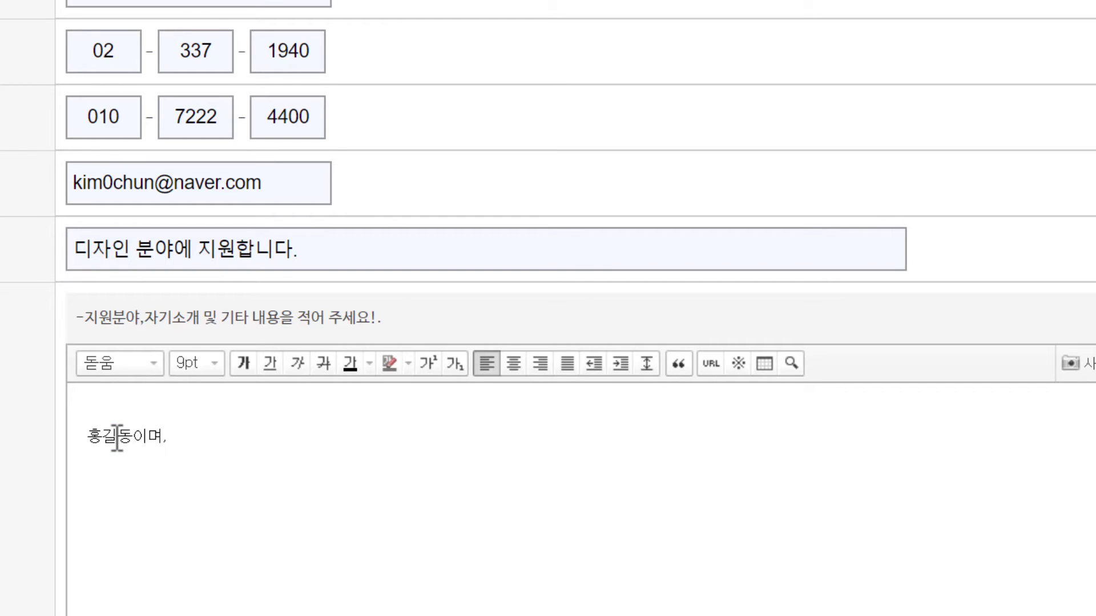
text(귀사에 지원서를 작세)
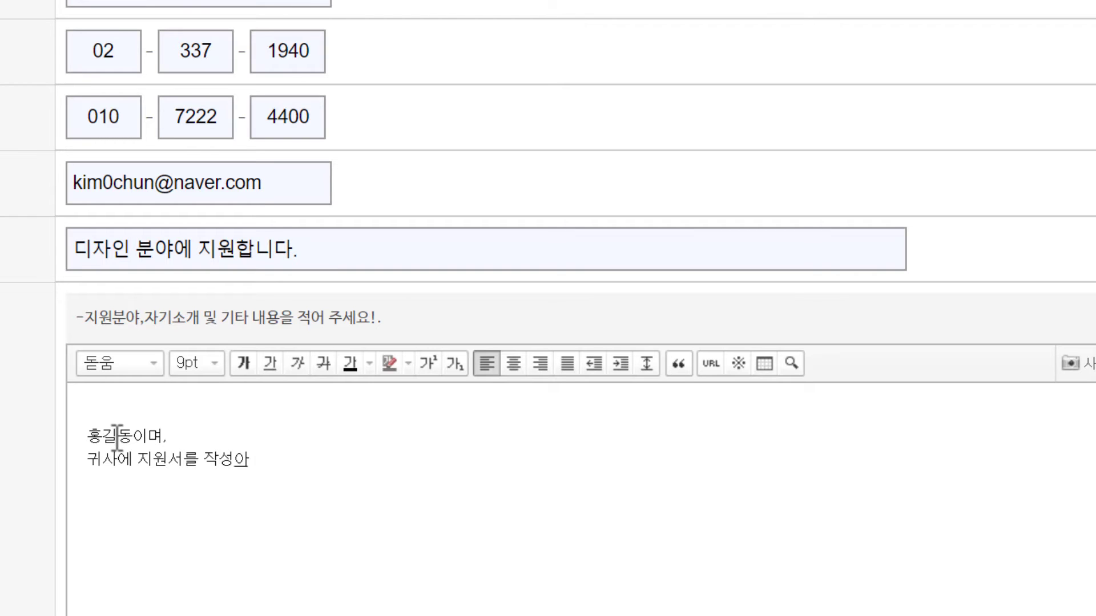
text(하여 이력서와 희)
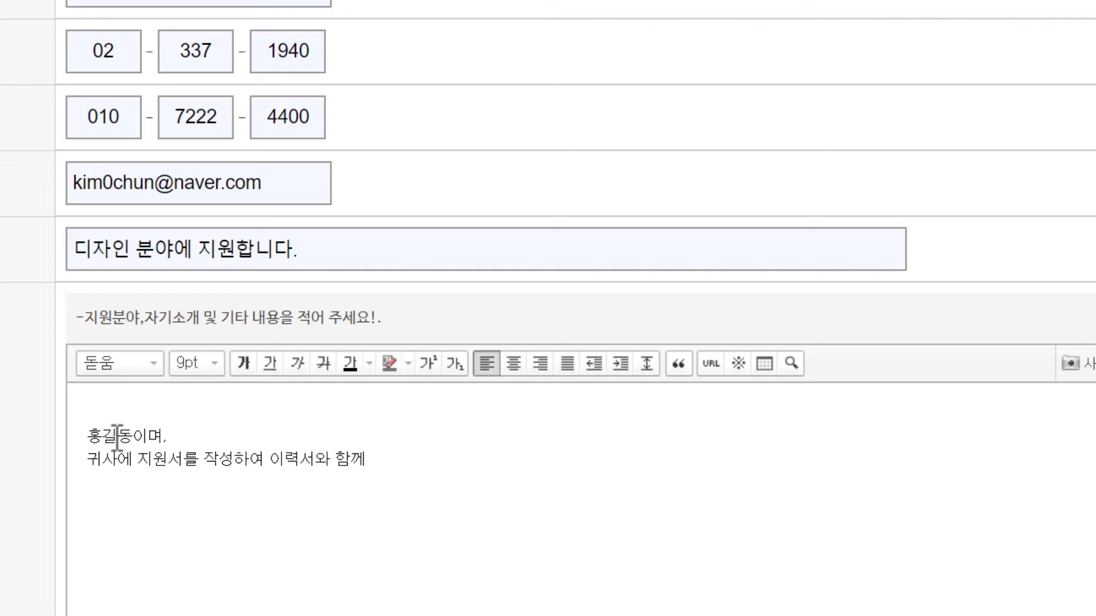
scroll(582, 590, down, 5)
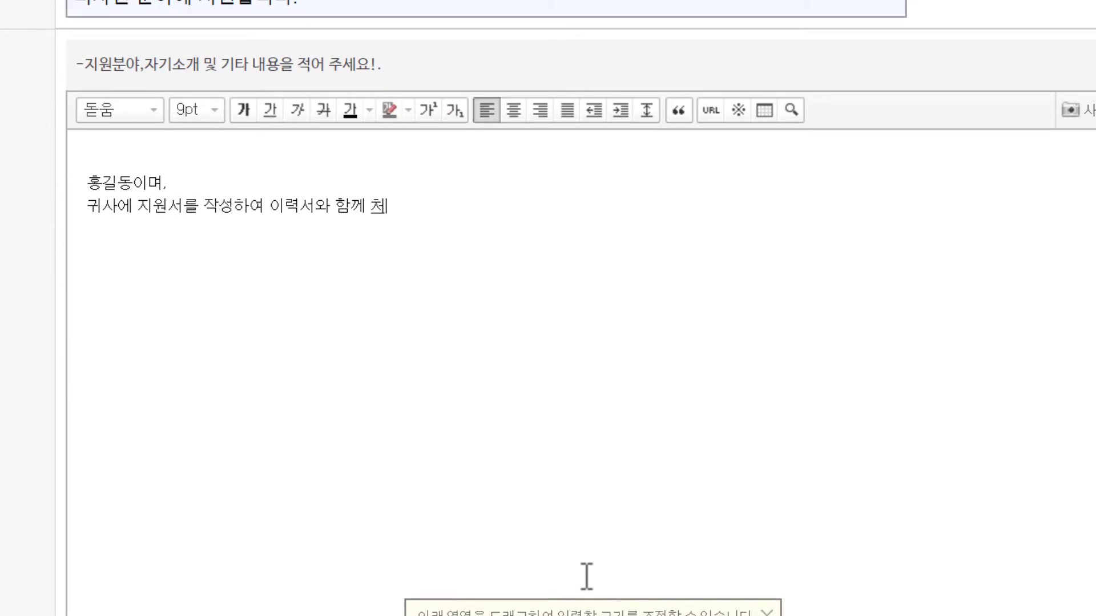
text(첨부합니대)
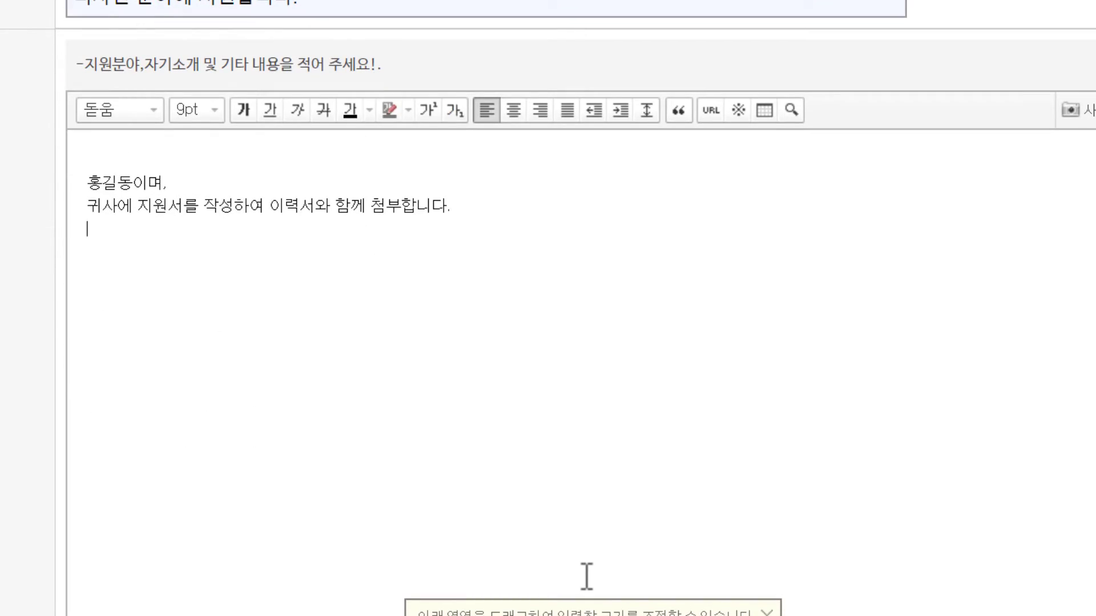
Step: Submit the job application without an attached file and accept both confirmation messages
scroll(13, 257, down, 6)
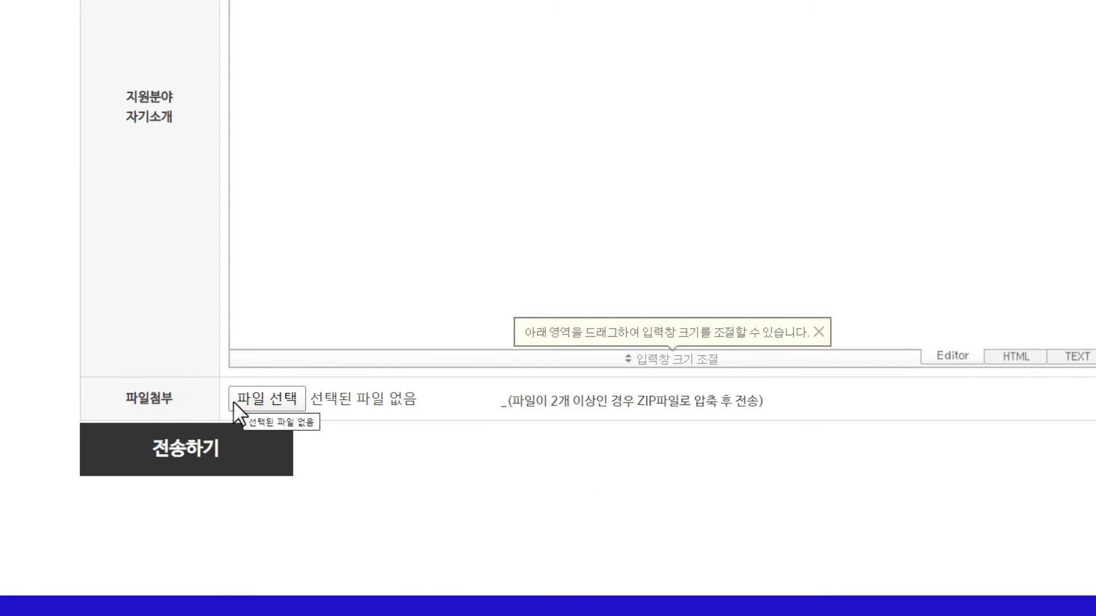
click(194, 471)
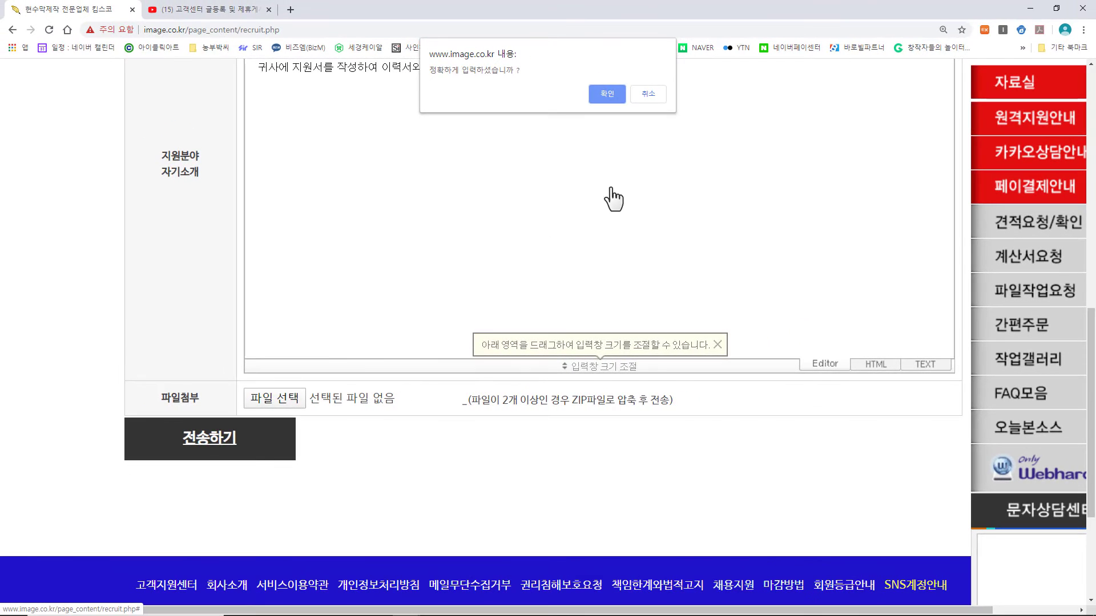
click(607, 94)
click(655, 137)
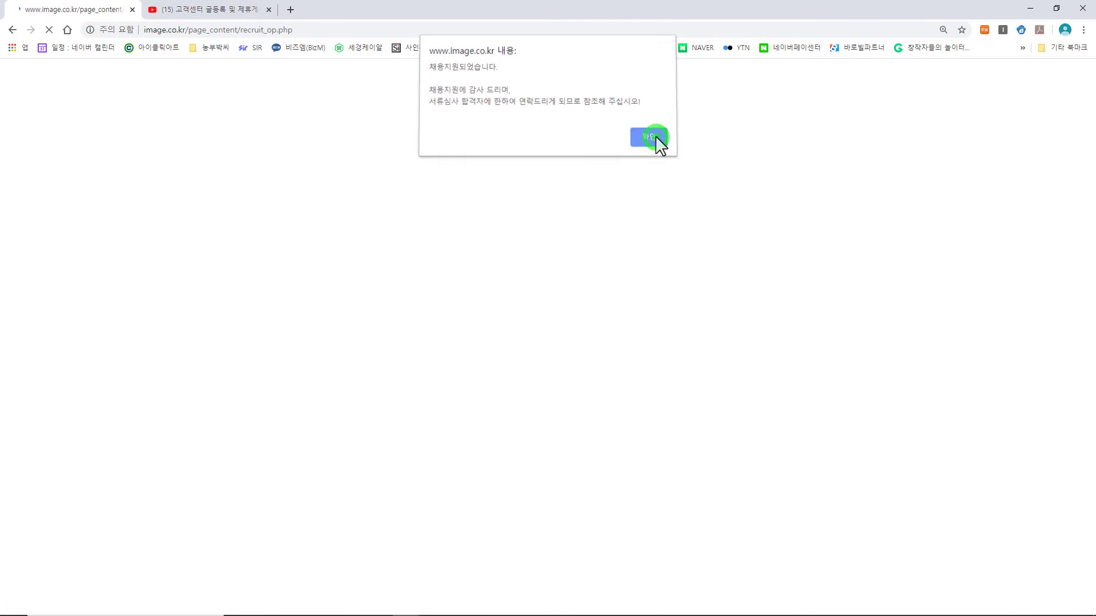
Step: Switch back to the admin site in Internet Explorer, review the 채용지원현황 list, and expand the 6.SMS문자관리 group
key(alt+Tab)
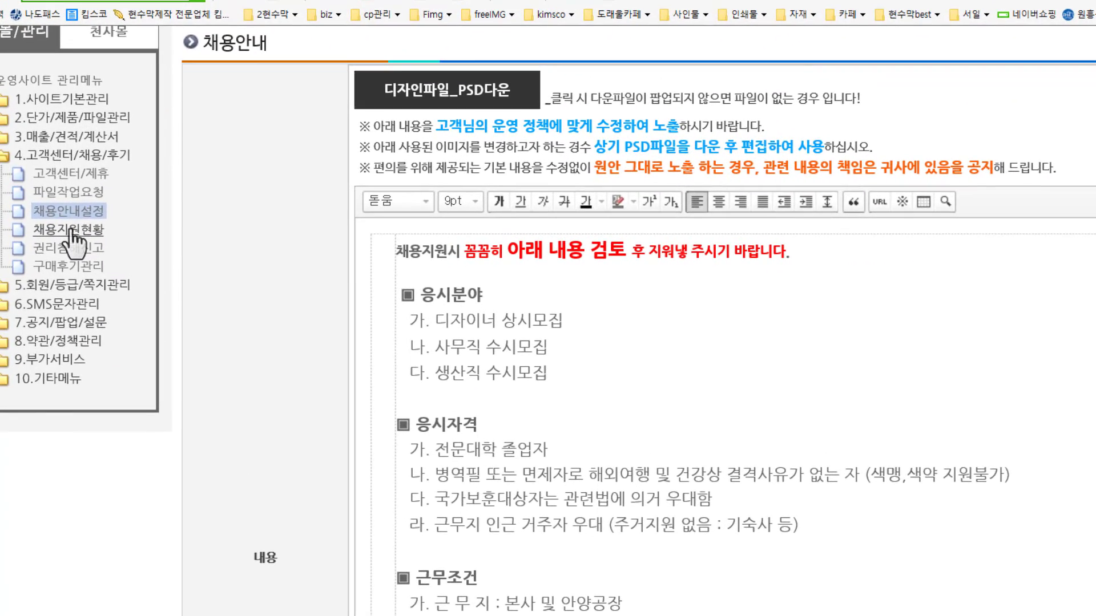
click(70, 230)
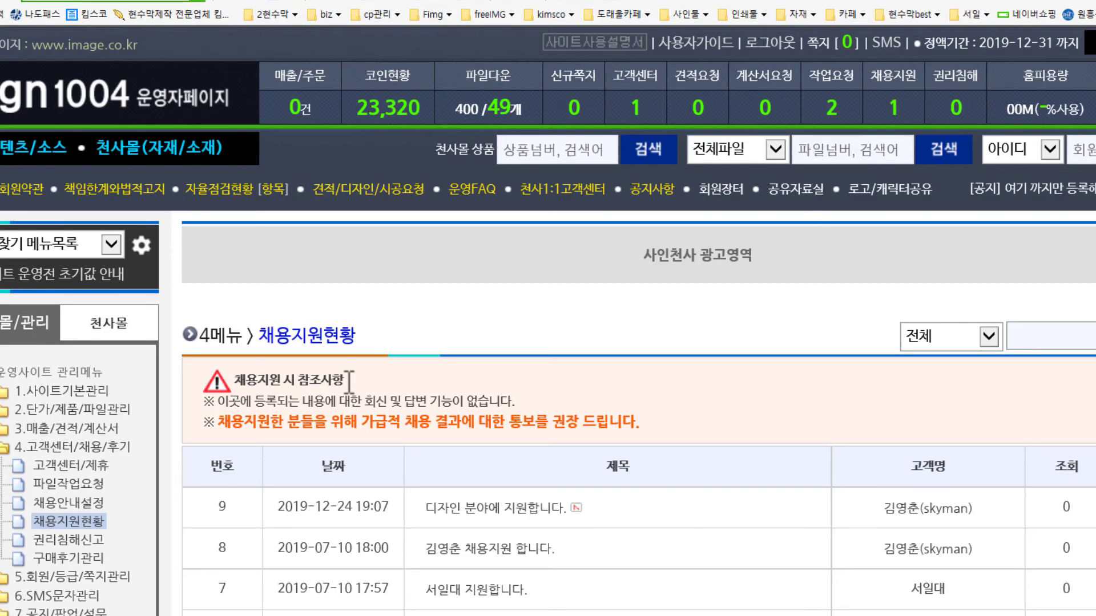
scroll(635, 245, down, 5)
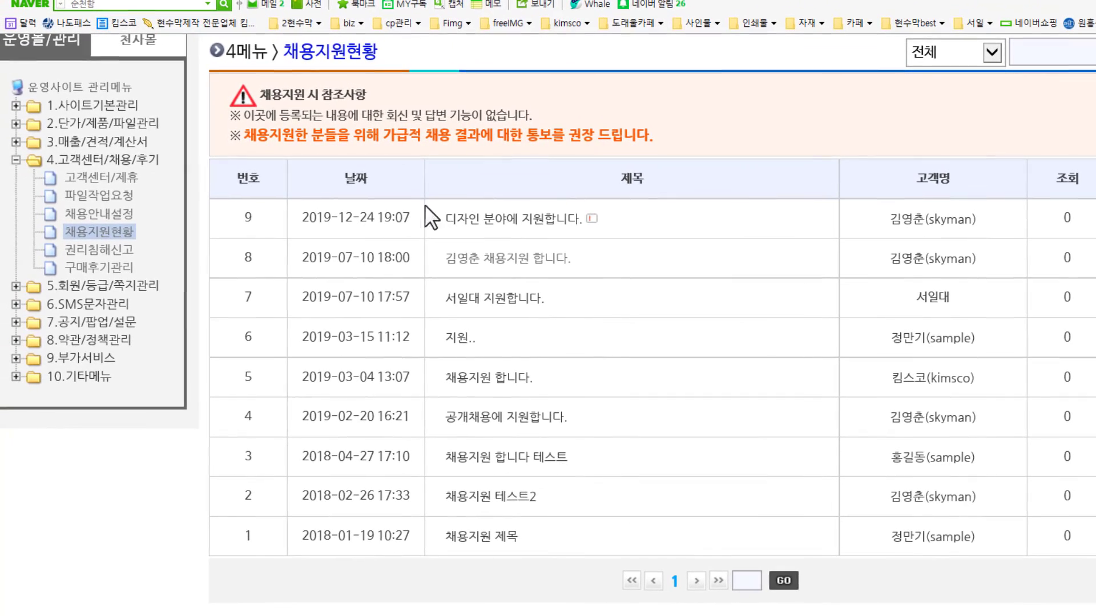
click(18, 304)
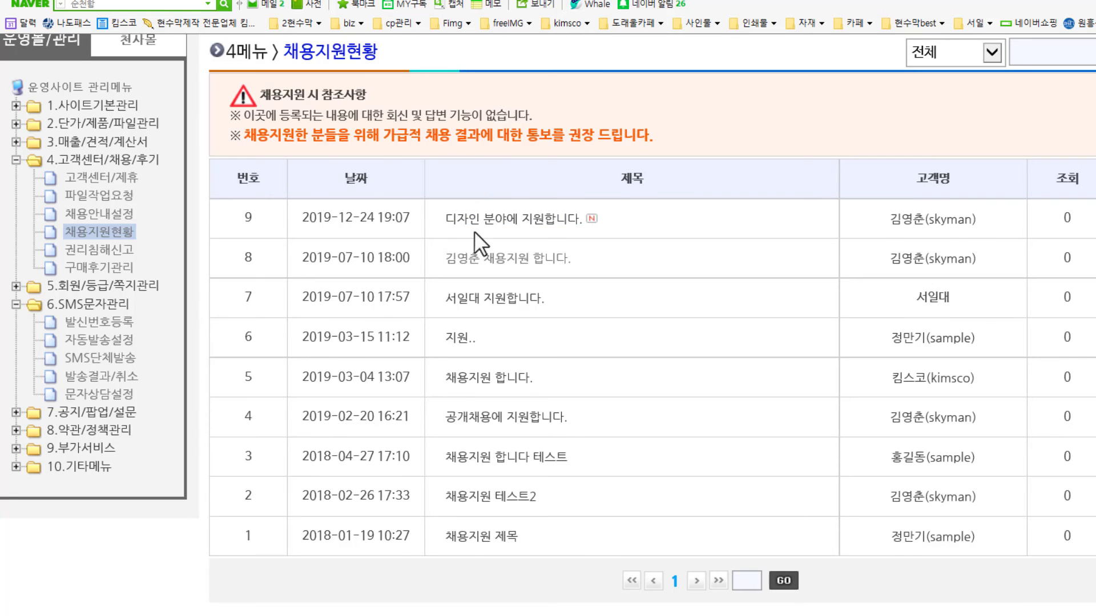
Step: Open the application titled "디자인 분야에 지원합니다." and examine its applicant details and content
click(484, 220)
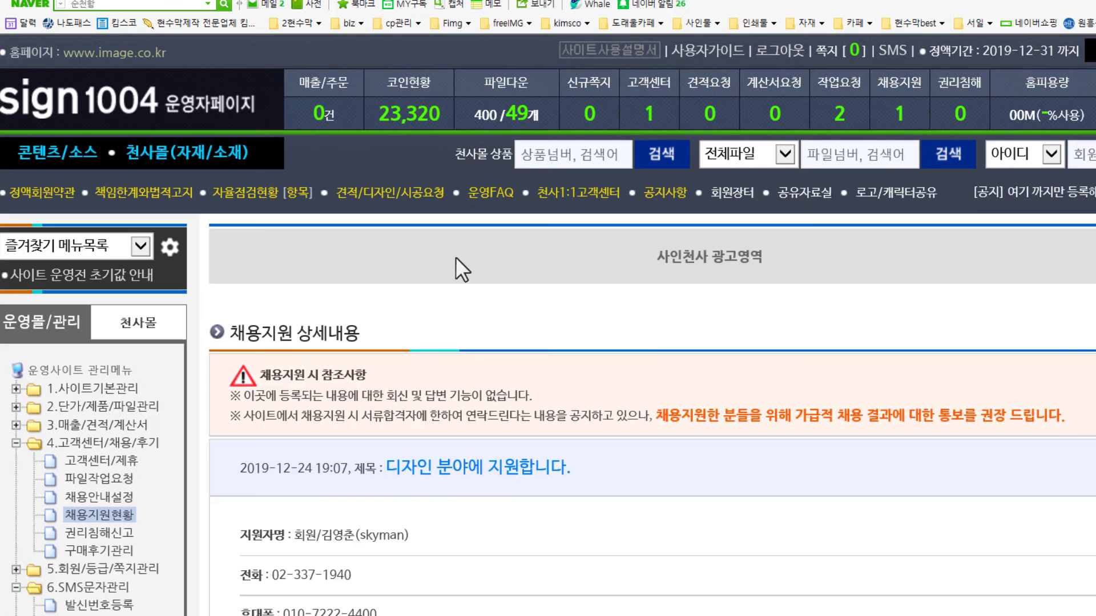
scroll(494, 429, down, 9)
scroll(494, 429, down, 3)
scroll(478, 149, up, 5)
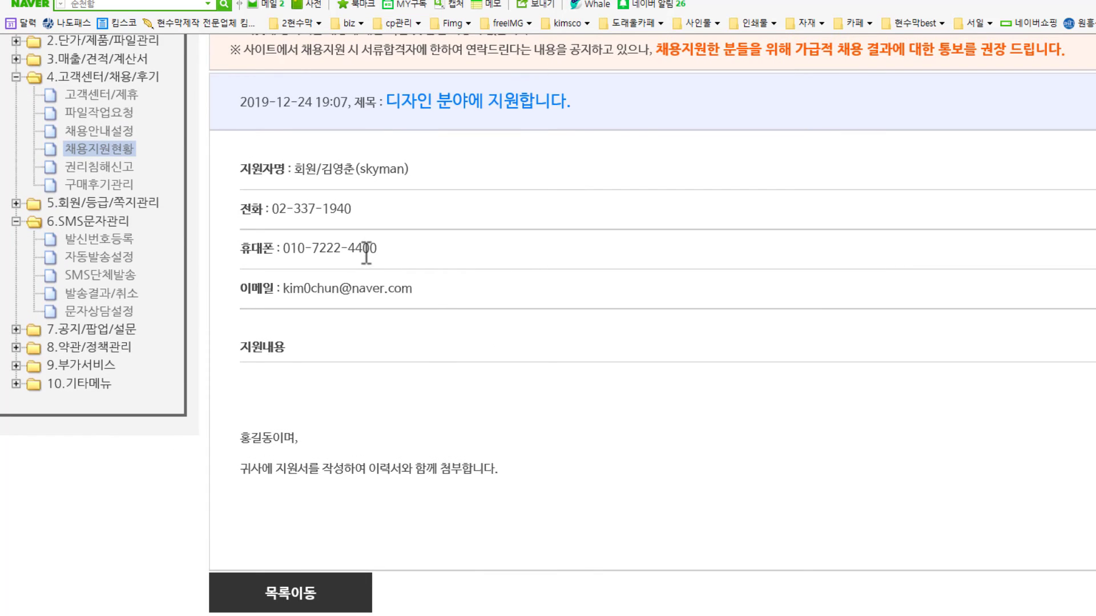
scroll(440, 262, up, 3)
scroll(443, 263, down, 2)
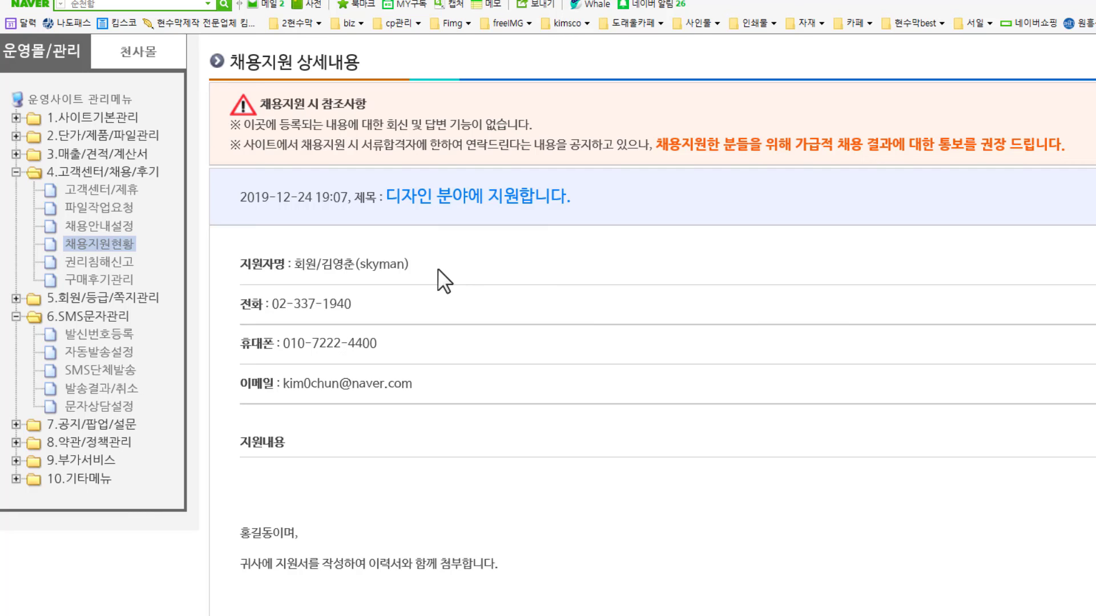
Step: Reopen 채용안내설정 and review the saved notice text
click(117, 225)
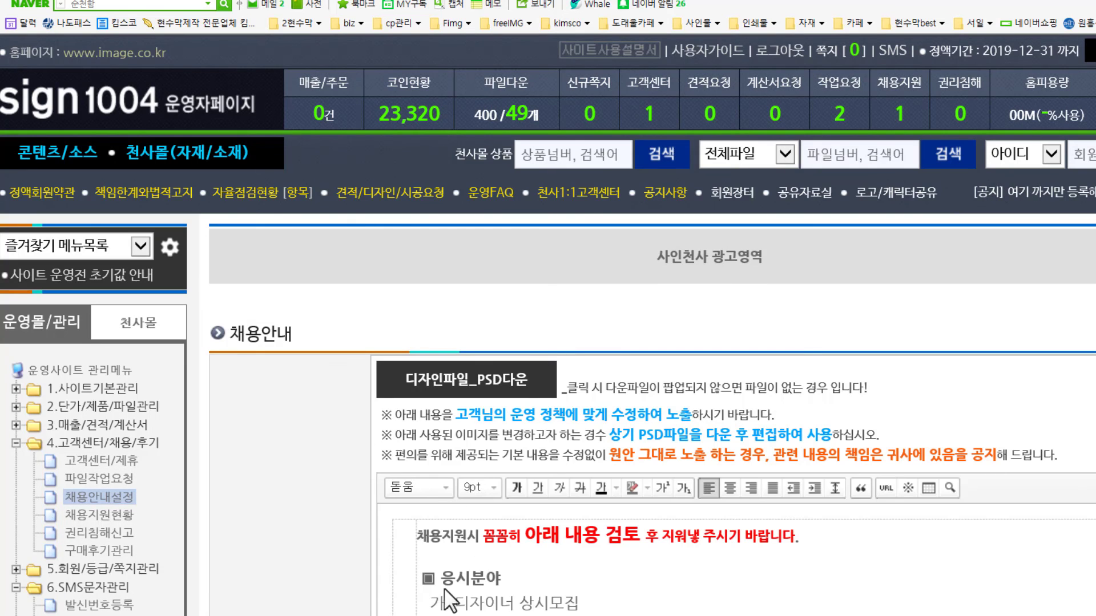
scroll(438, 576, down, 3)
scroll(517, 423, down, 2)
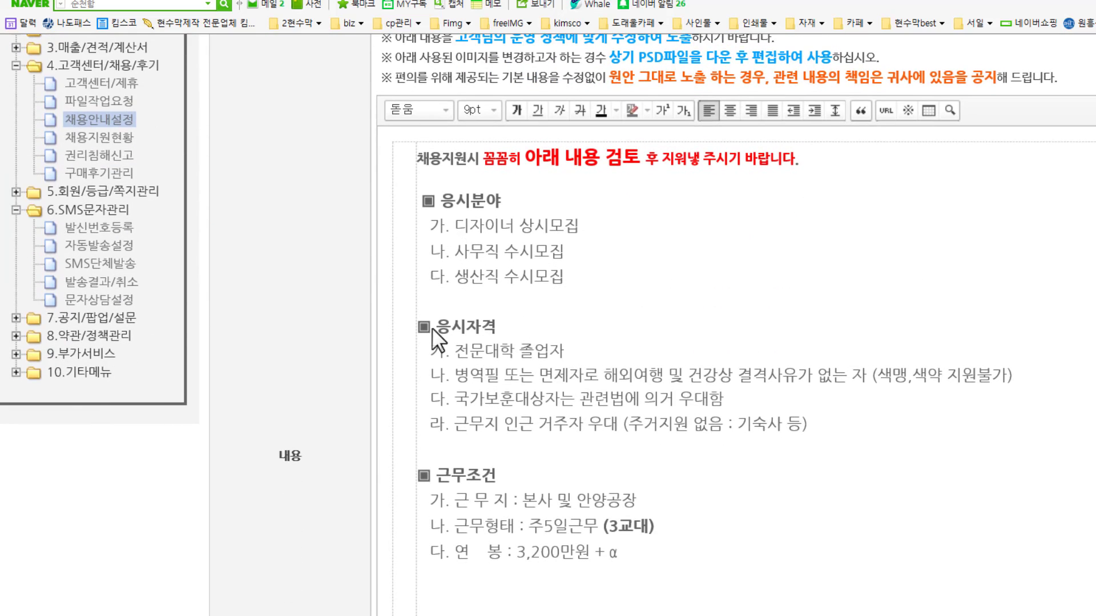
Step: Return to 채용지원현황 and look over the list of received applications
click(106, 137)
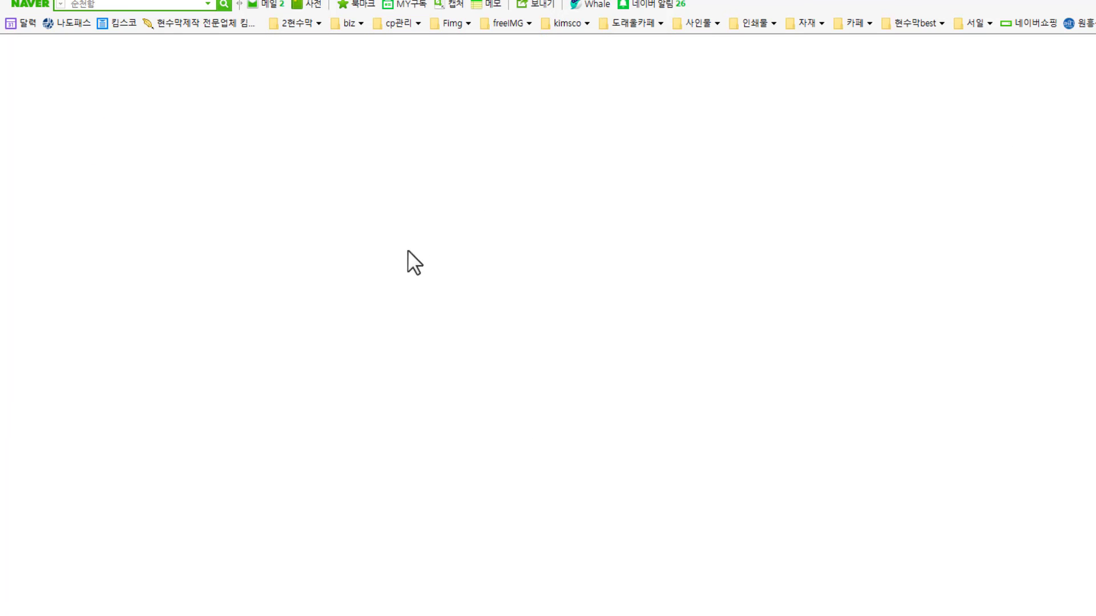
scroll(293, 335, down, 5)
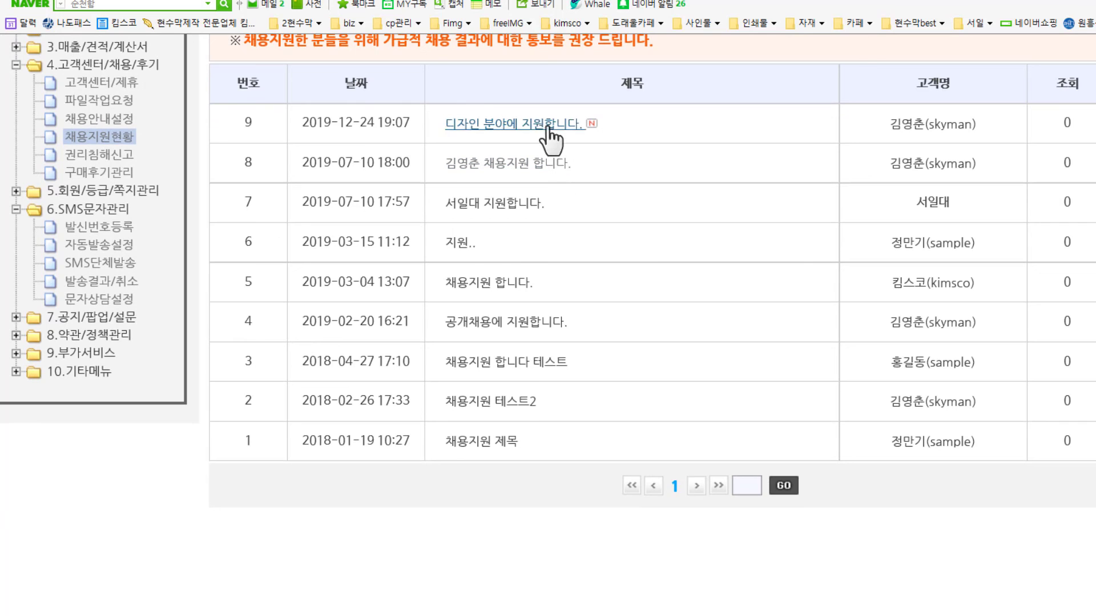
scroll(712, 246, up, 3)
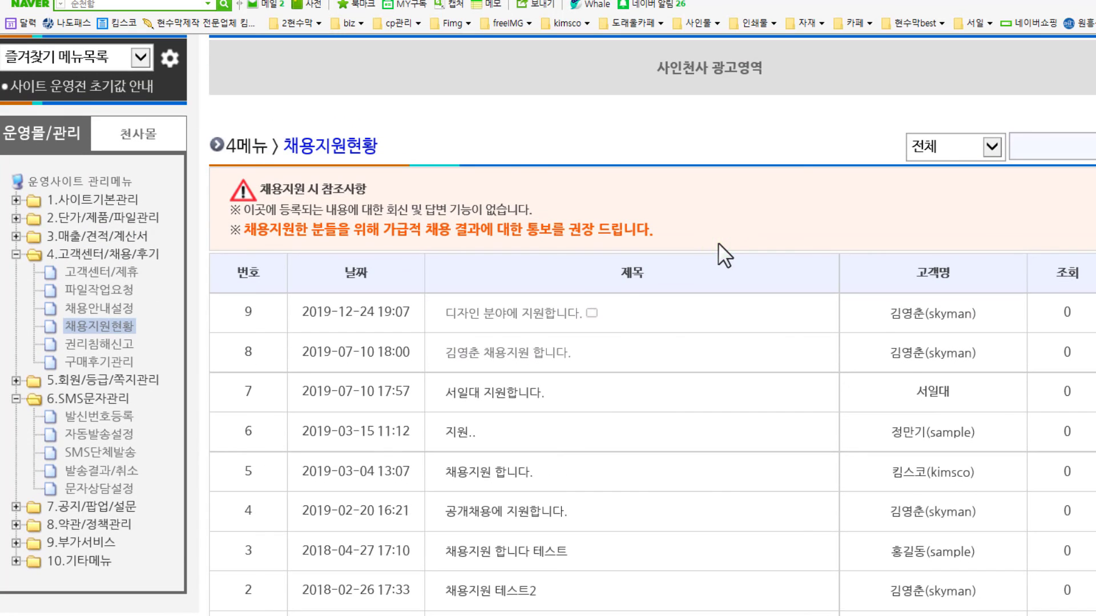